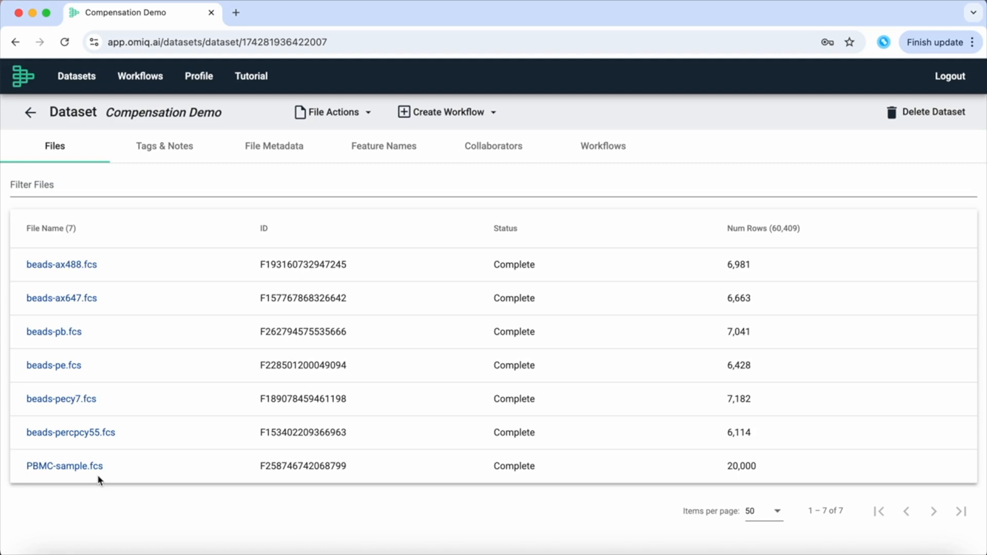
Create a workflow named 'Demo' from the Compensation Demo dataset's workflow list.
{"action": "left_click", "coordinate": [590, 154]}
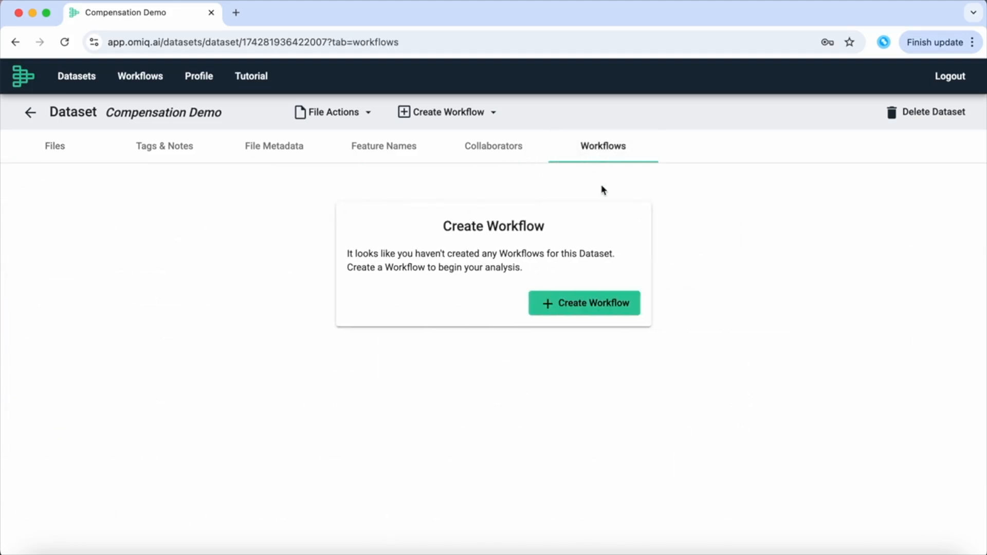
{"action": "left_click", "coordinate": [620, 302]}
{"action": "left_click", "coordinate": [616, 298]}
{"action": "type", "text": "Demo"}
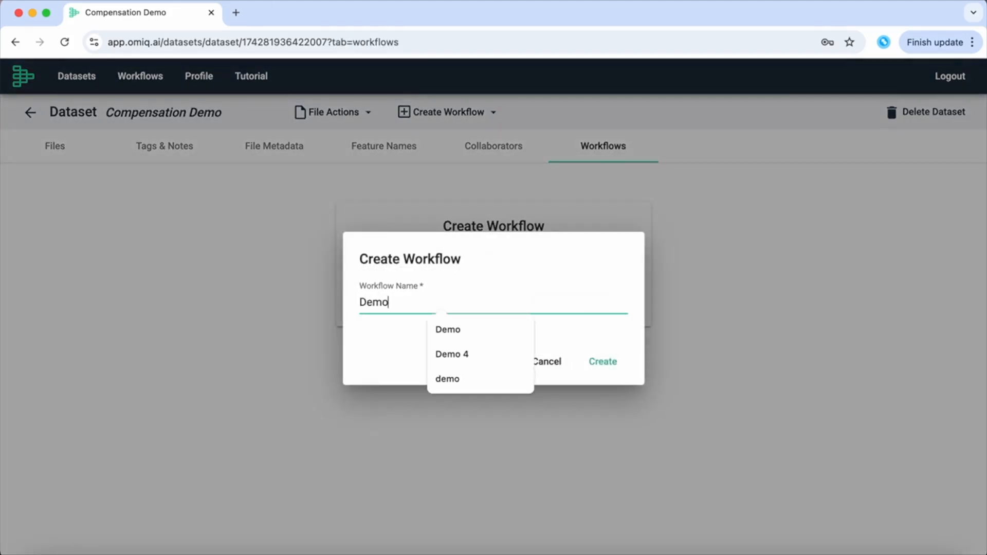
{"action": "key", "text": "Return"}
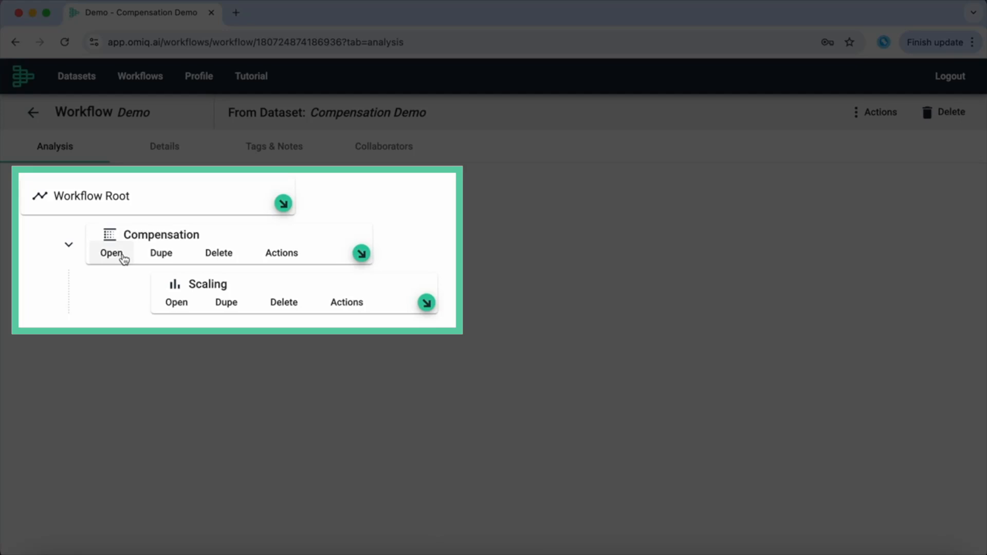
{"action": "left_click", "coordinate": [123, 257]}
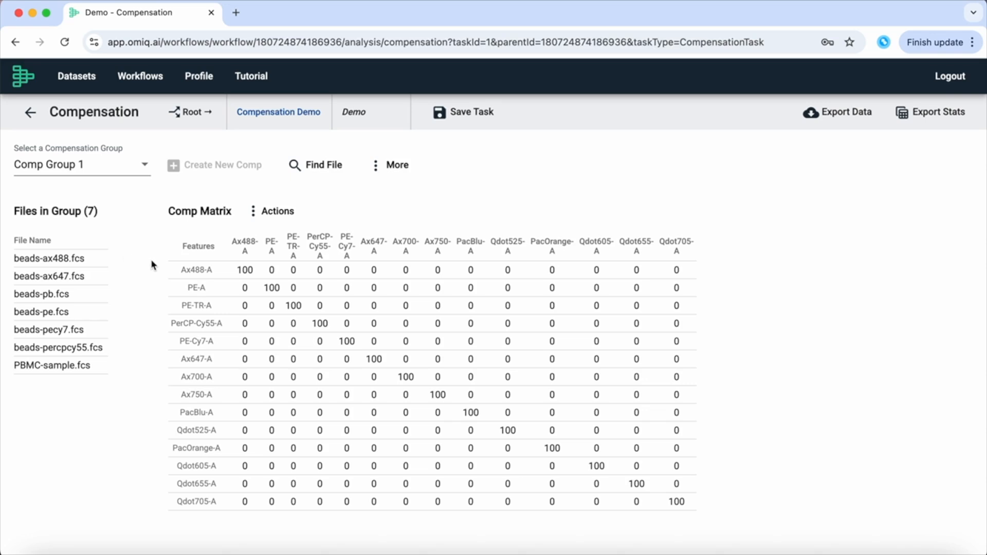
{"action": "left_click", "coordinate": [32, 114]}
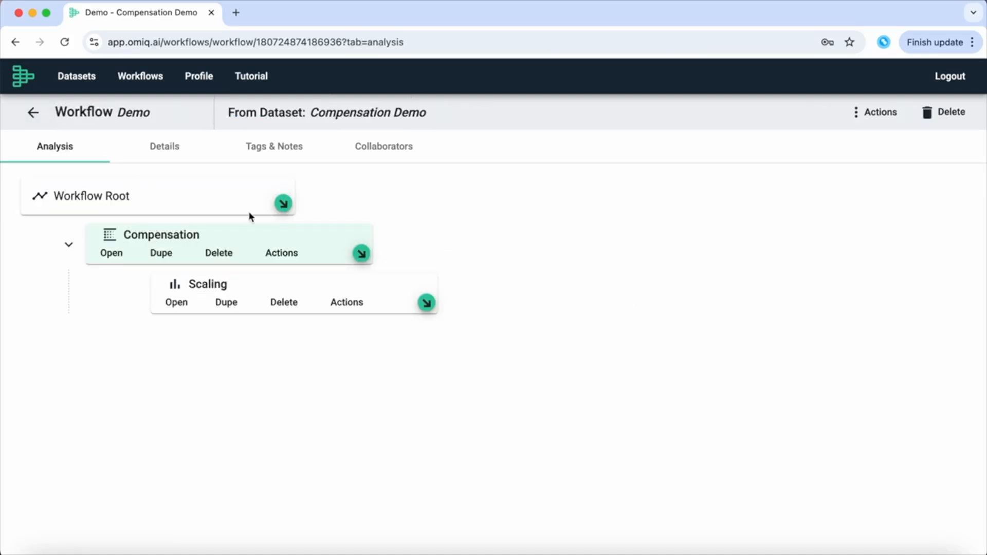
Add a Scaling task under Workflow Root and apply a max bound of 262150 to all features.
{"action": "left_click", "coordinate": [283, 203]}
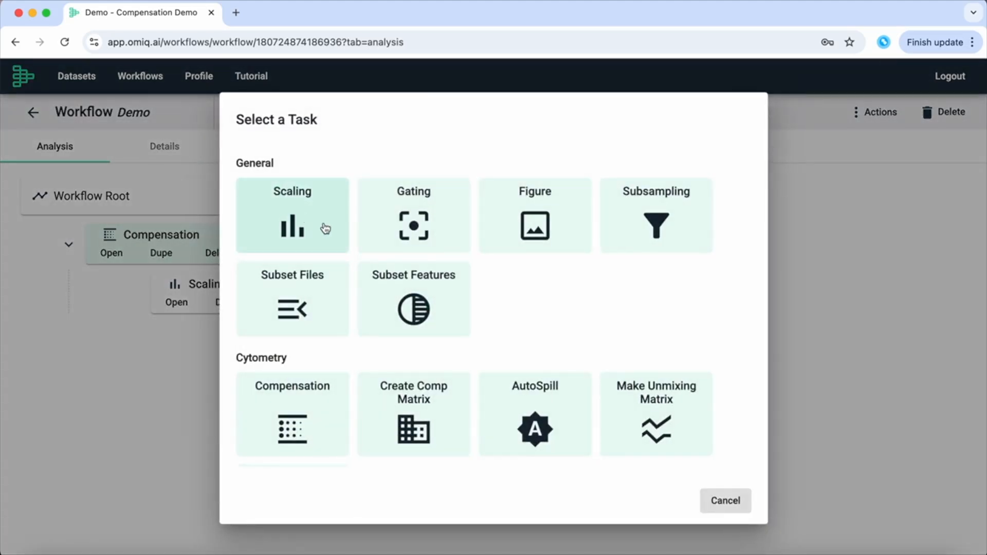
{"action": "left_click", "coordinate": [325, 228]}
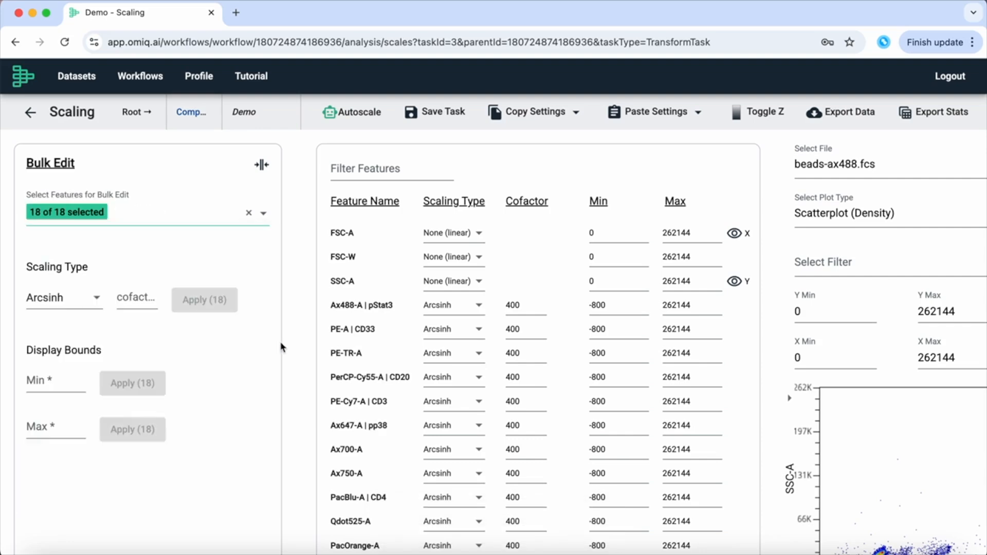
{"action": "left_click", "coordinate": [81, 431]}
{"action": "type", "text": "262150"}
{"action": "left_click", "coordinate": [129, 431]}
Save the Scaling task and add a Create Comp Matrix task beneath it.
{"action": "left_click", "coordinate": [430, 114]}
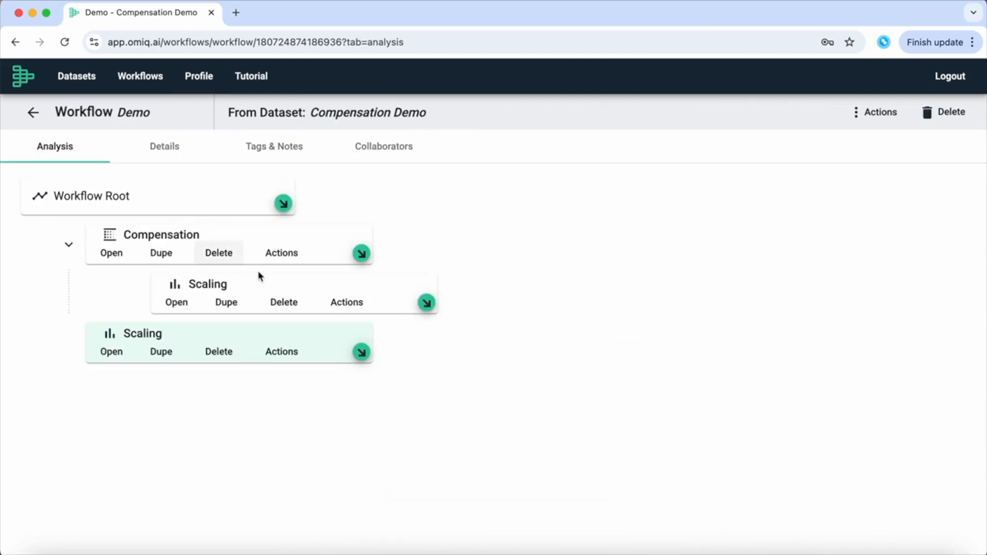
{"action": "left_click", "coordinate": [357, 354]}
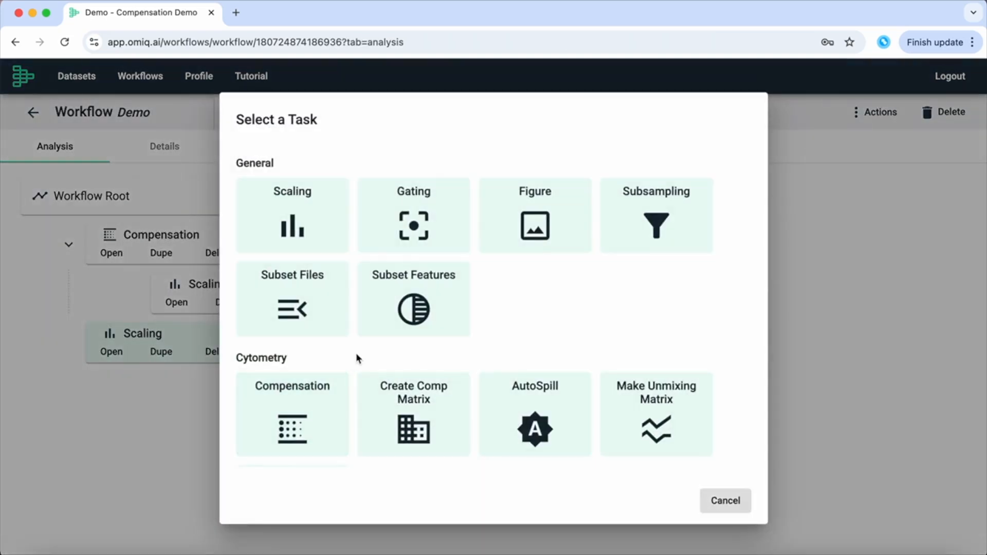
{"action": "left_click", "coordinate": [439, 427]}
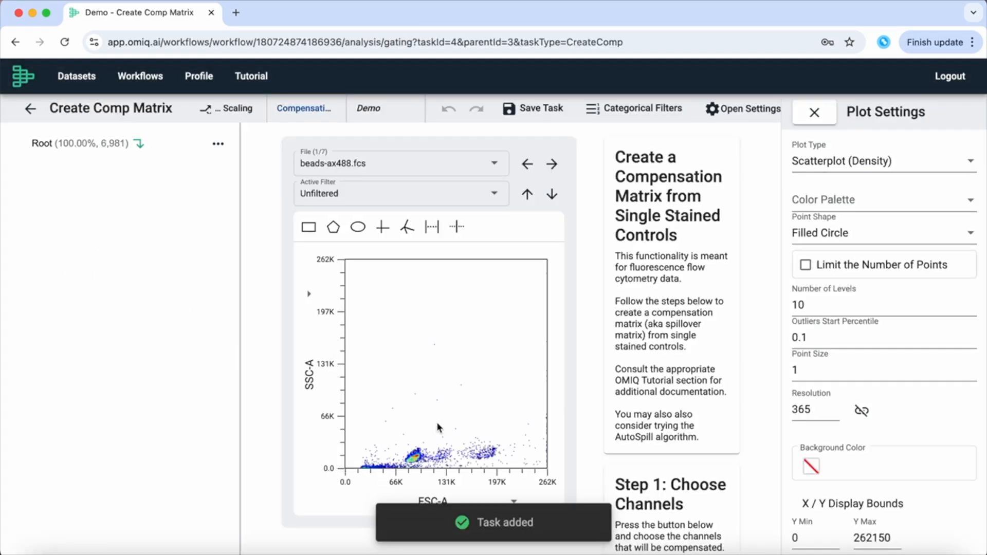
Select Ax488-A, PE-A, PerCP-Cy55-A, PE-Cy7-A, Ax647-A and PacBlu-A as channels to compensate.
{"action": "left_click_drag", "start_coordinate": [242, 410], "coordinate": [178, 410]}
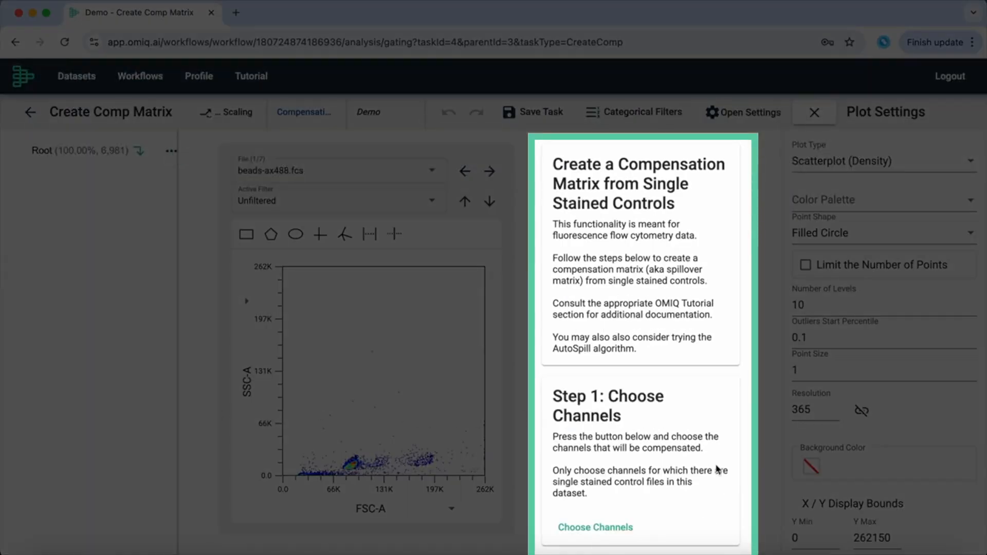
{"action": "left_click", "coordinate": [611, 530]}
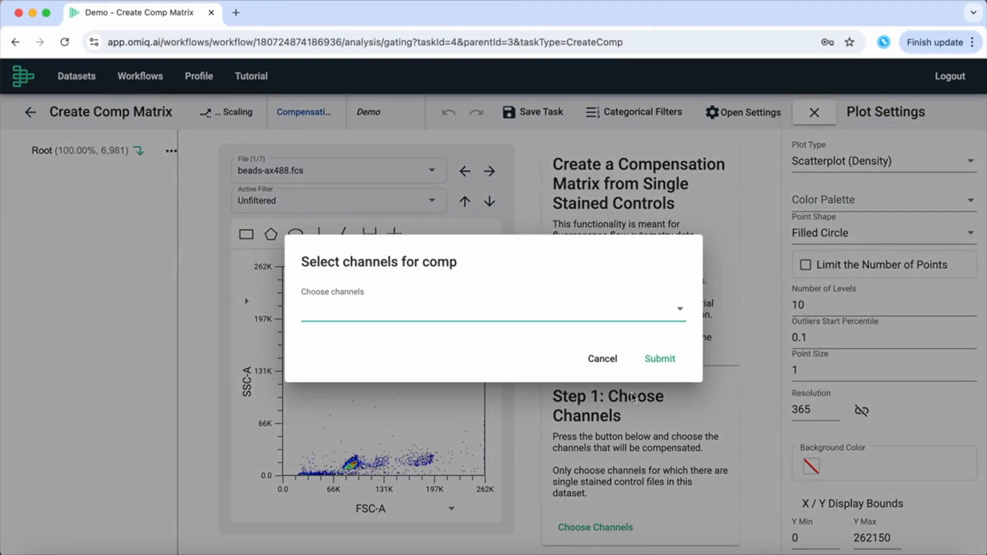
{"action": "left_click", "coordinate": [679, 310]}
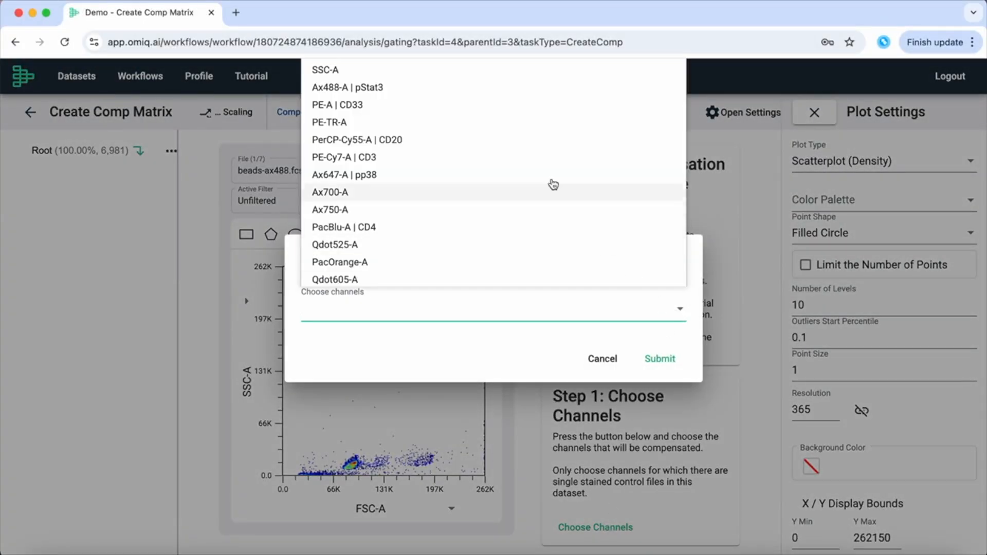
{"action": "left_click", "coordinate": [505, 90]}
{"action": "left_click", "coordinate": [505, 106]}
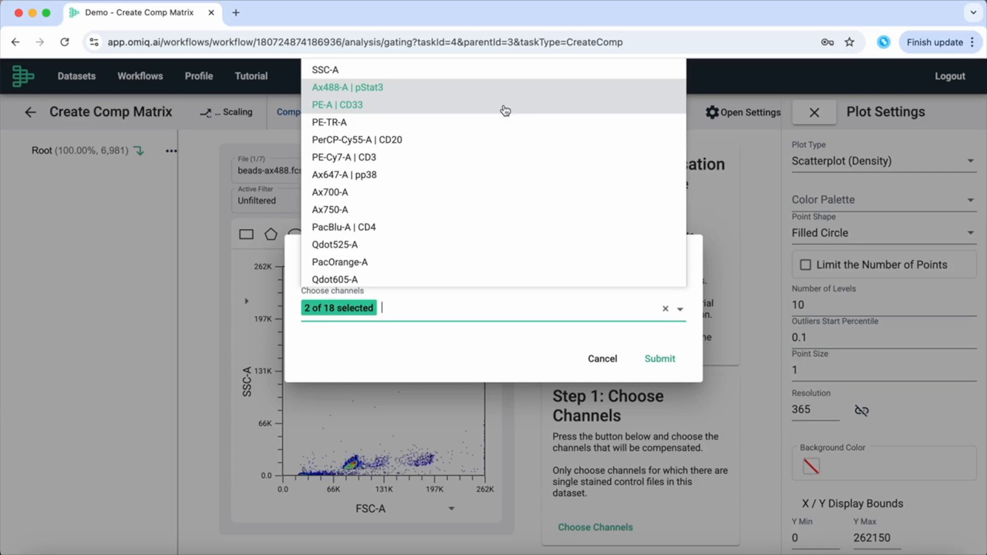
{"action": "left_click", "coordinate": [502, 140]}
{"action": "left_click", "coordinate": [499, 157]}
{"action": "left_click", "coordinate": [497, 176]}
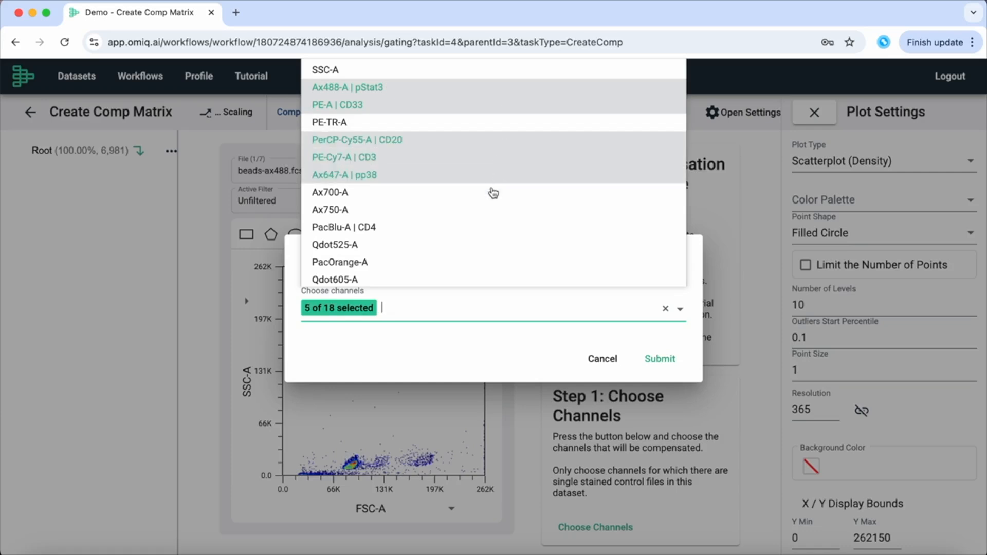
{"action": "left_click", "coordinate": [480, 226]}
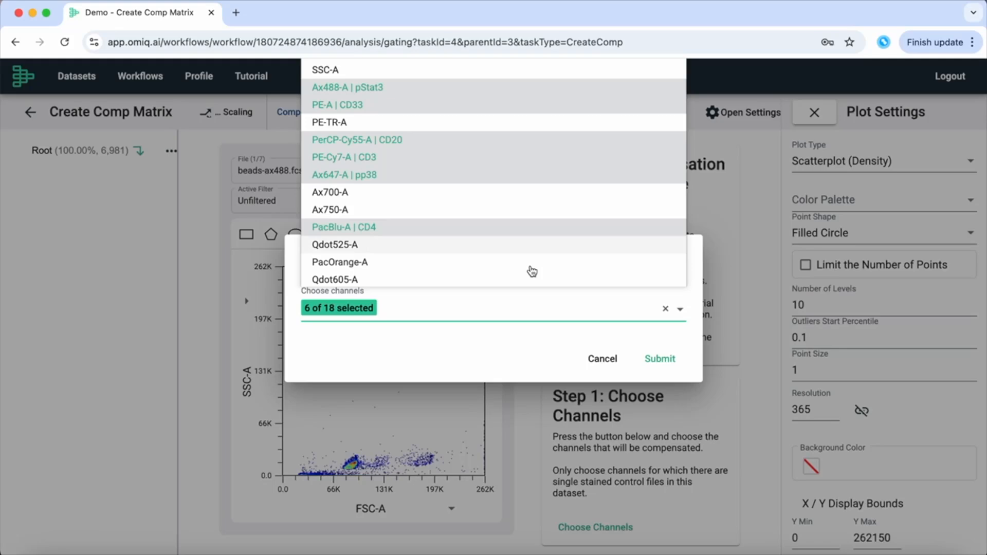
{"action": "left_click", "coordinate": [660, 340]}
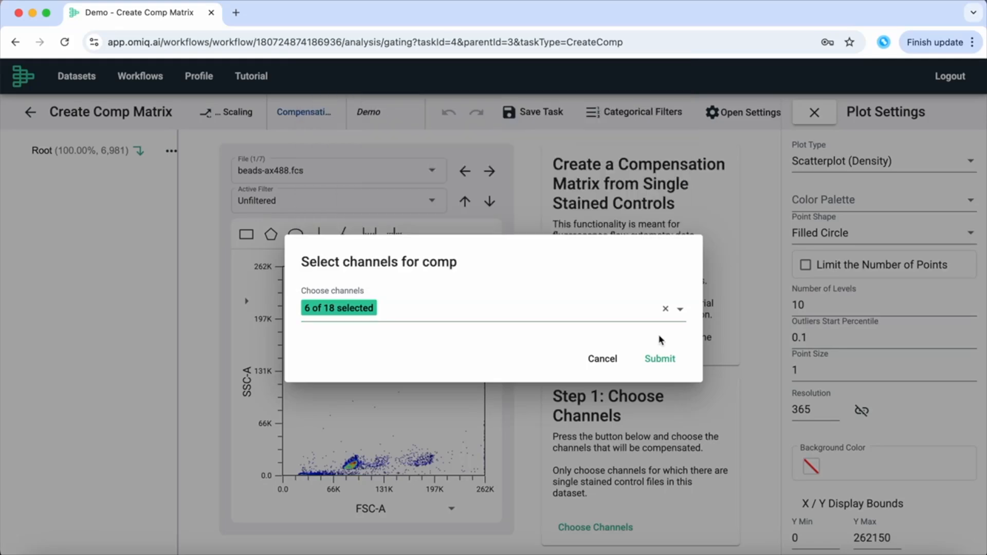
{"action": "left_click", "coordinate": [665, 360]}
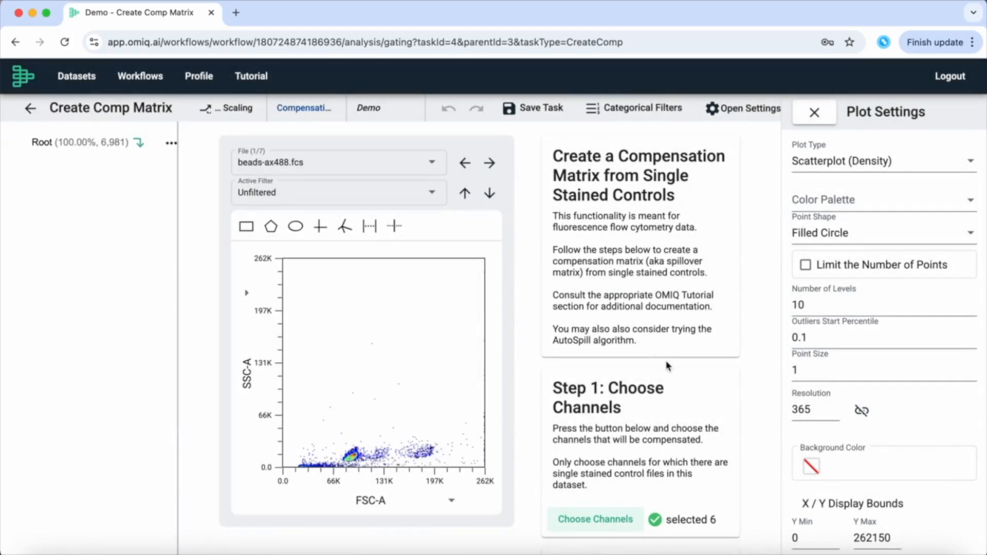
Set beads-pb.fcs as PacBlu-A's negative and positive control, then submit the +/- control files.
{"action": "scroll", "coordinate": [666, 360], "scroll_direction": "down", "scroll_amount": 5}
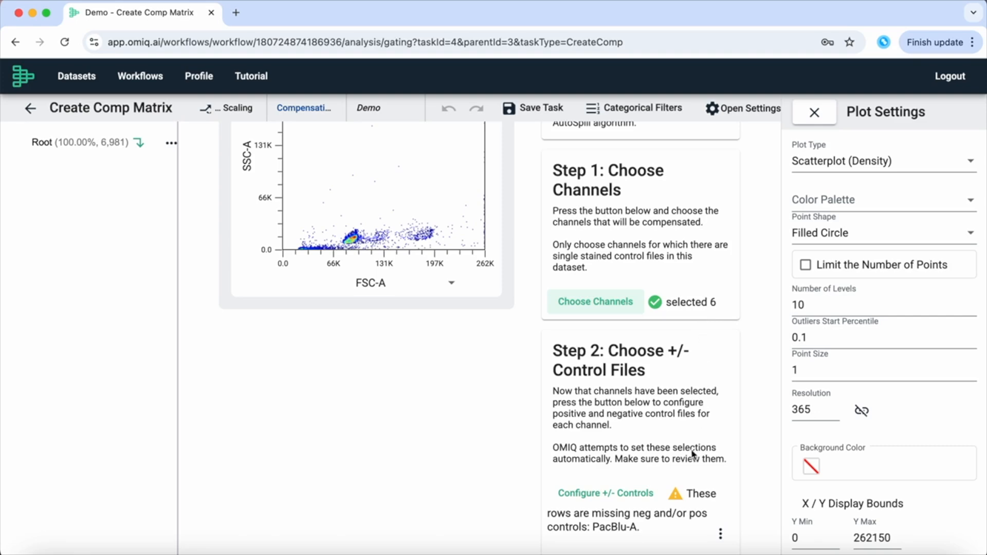
{"action": "left_click", "coordinate": [641, 494]}
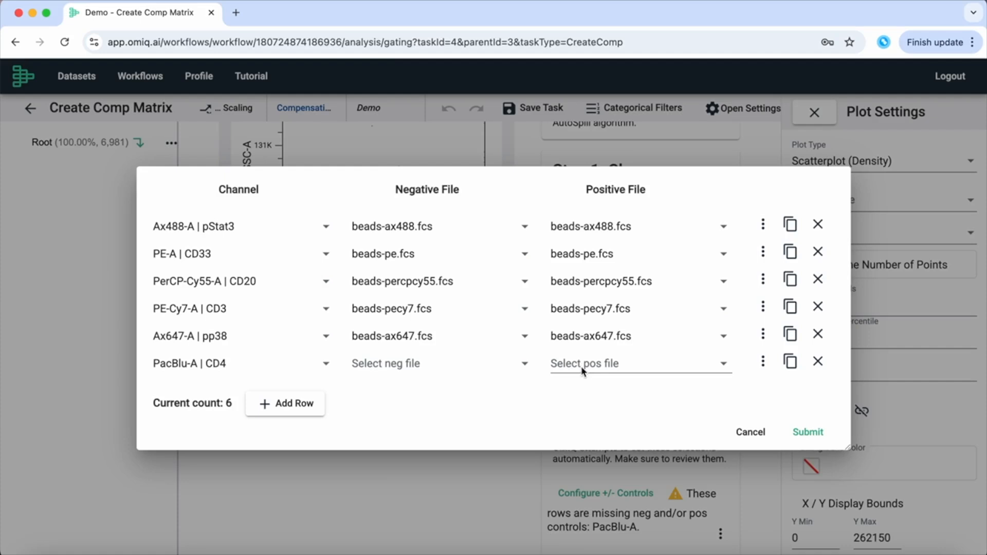
{"action": "left_click", "coordinate": [524, 366]}
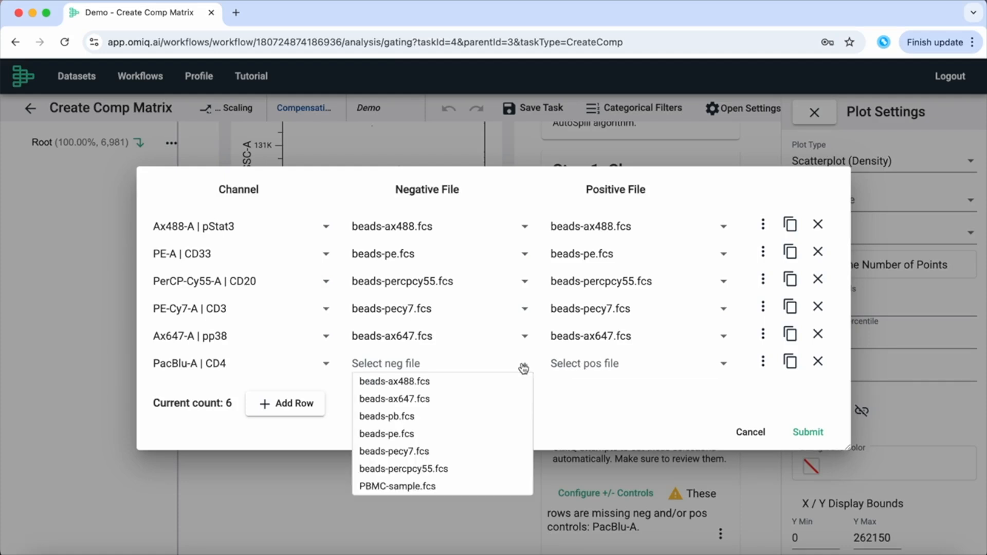
{"action": "left_click", "coordinate": [445, 419]}
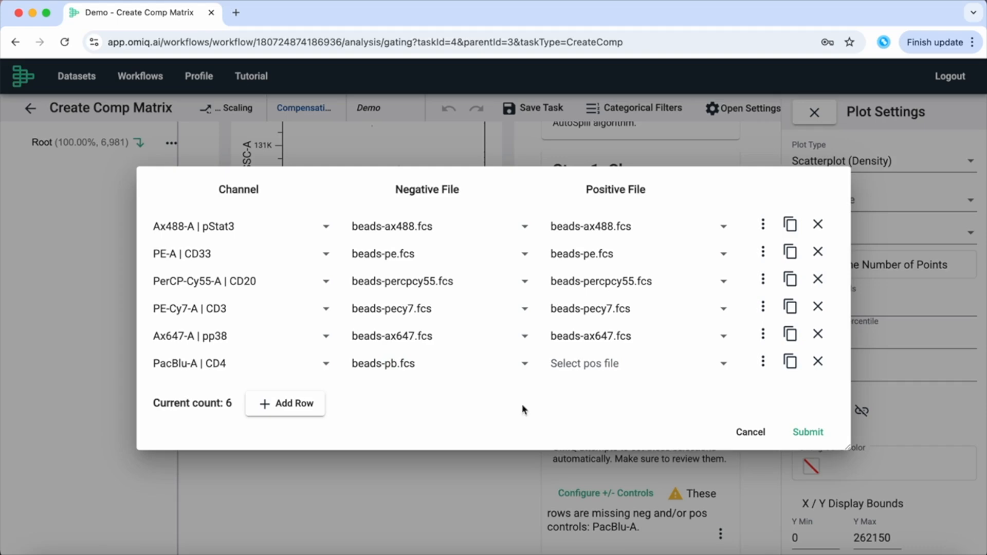
{"action": "left_click", "coordinate": [718, 366]}
{"action": "left_click", "coordinate": [639, 418]}
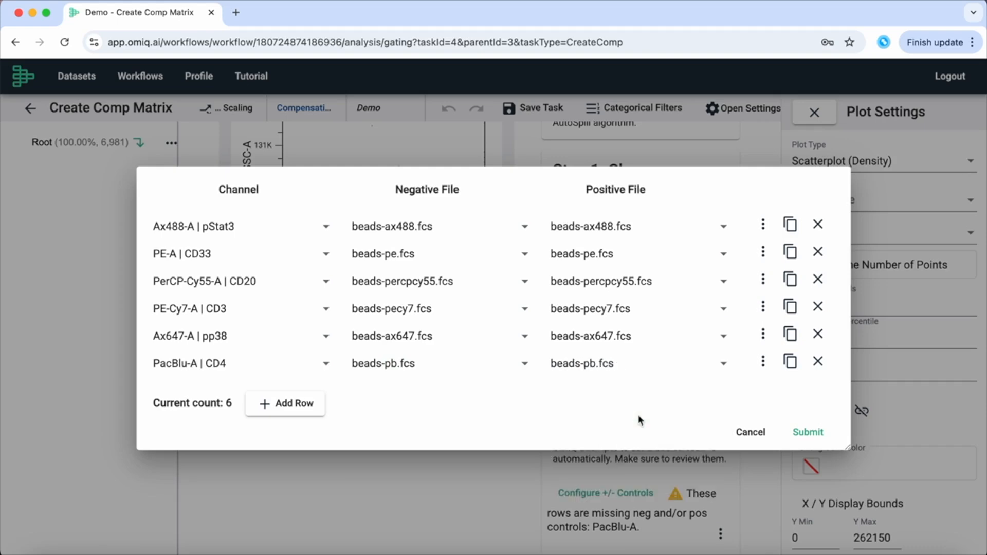
{"action": "left_click", "coordinate": [767, 225]}
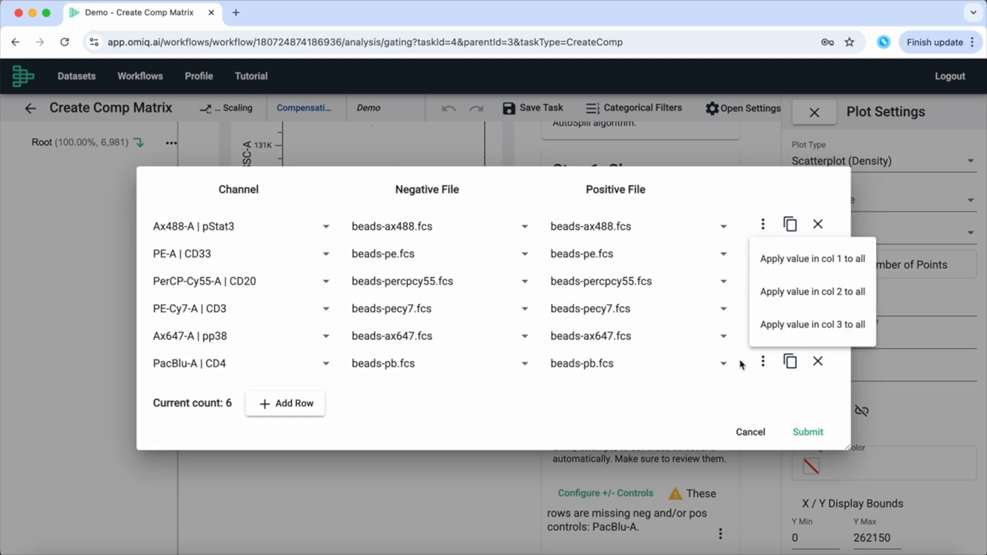
{"action": "left_click", "coordinate": [715, 389]}
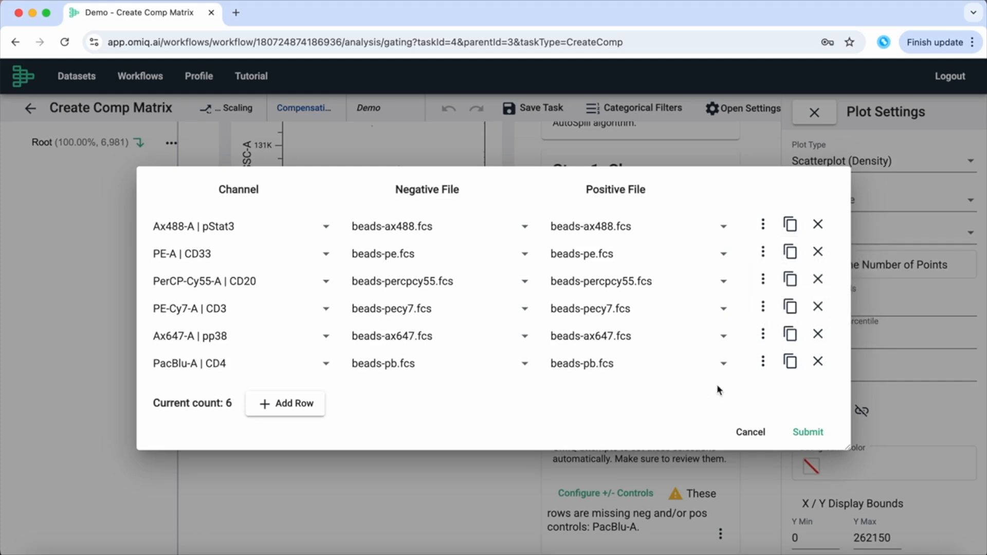
{"action": "left_click", "coordinate": [808, 434]}
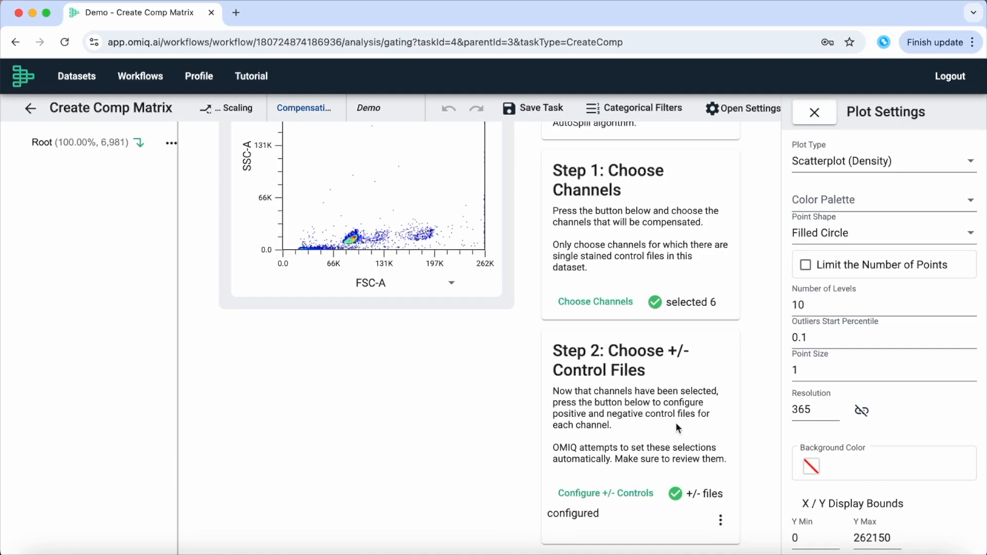
Draw a rectangle gate named 'Cleanup' around the main bead cluster.
{"action": "scroll", "coordinate": [677, 426], "scroll_direction": "down", "scroll_amount": 5}
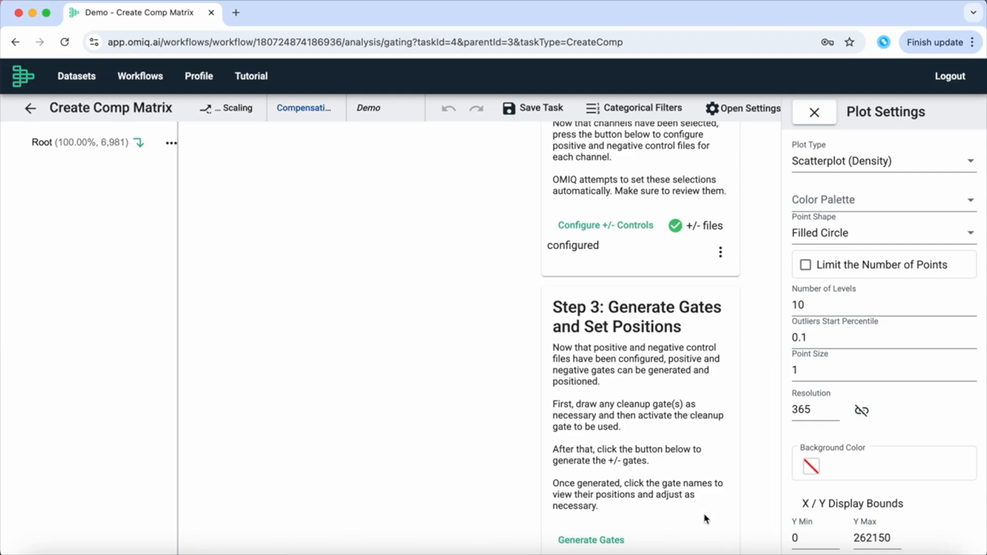
{"action": "scroll", "coordinate": [425, 344], "scroll_direction": "up", "scroll_amount": 10}
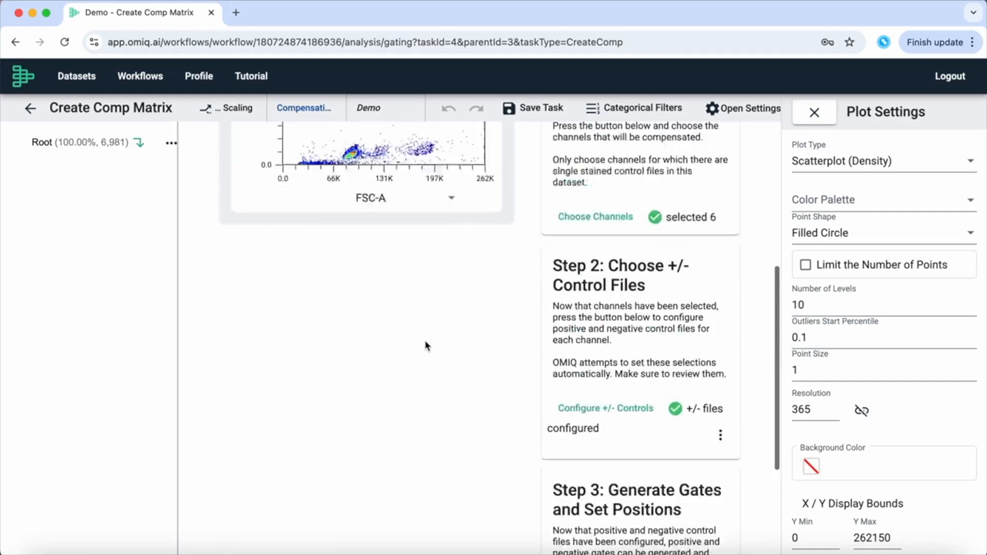
{"action": "left_click", "coordinate": [247, 228]}
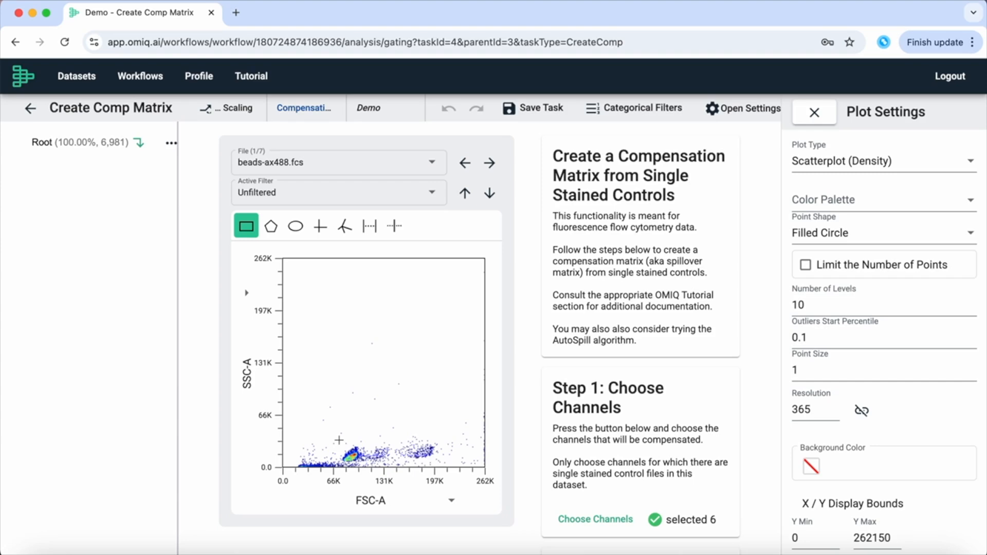
{"action": "left_click_drag", "start_coordinate": [339, 437], "coordinate": [394, 464]}
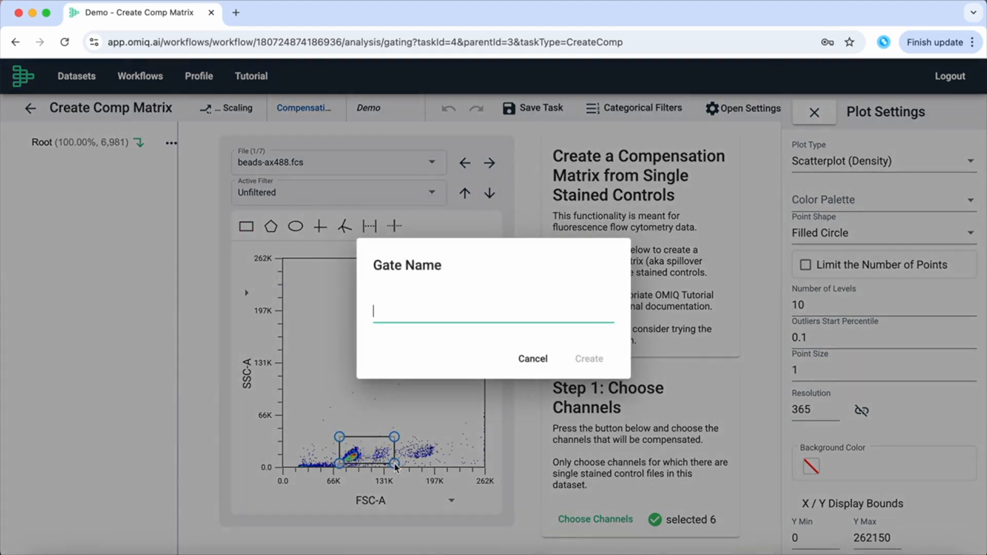
{"action": "type", "text": "Cleanup"}
{"action": "key", "text": "Return"}
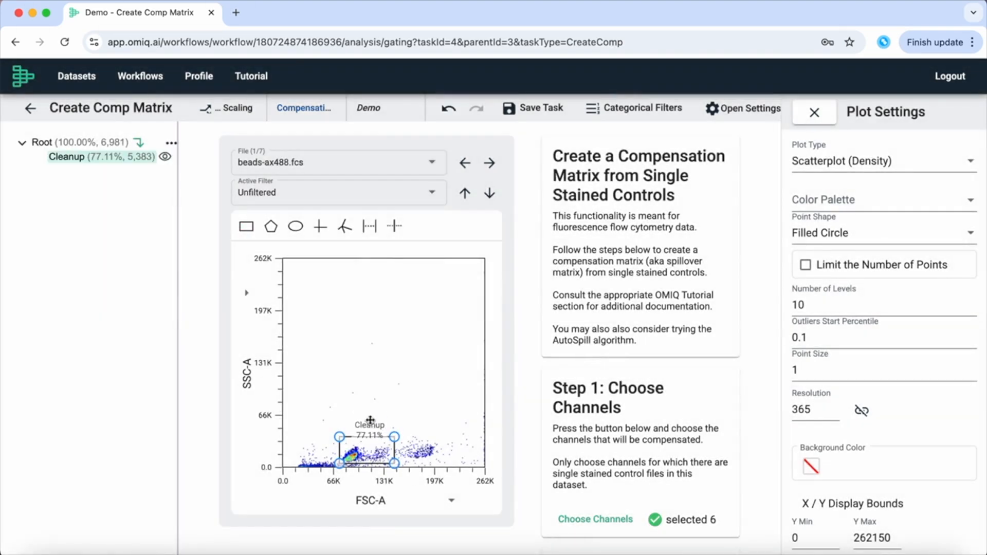
Enable per-file mode, filter to the Cleanup gate, and generate negative and positive gates for every channel.
{"action": "scroll", "coordinate": [823, 447], "scroll_direction": "down", "scroll_amount": 8}
{"action": "left_click", "coordinate": [805, 455]}
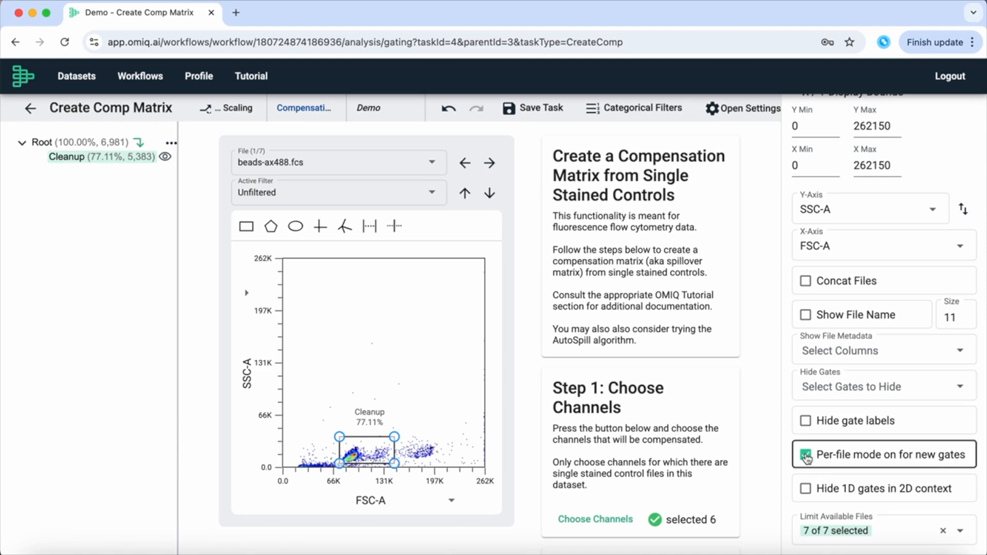
{"action": "double_click", "coordinate": [376, 452]}
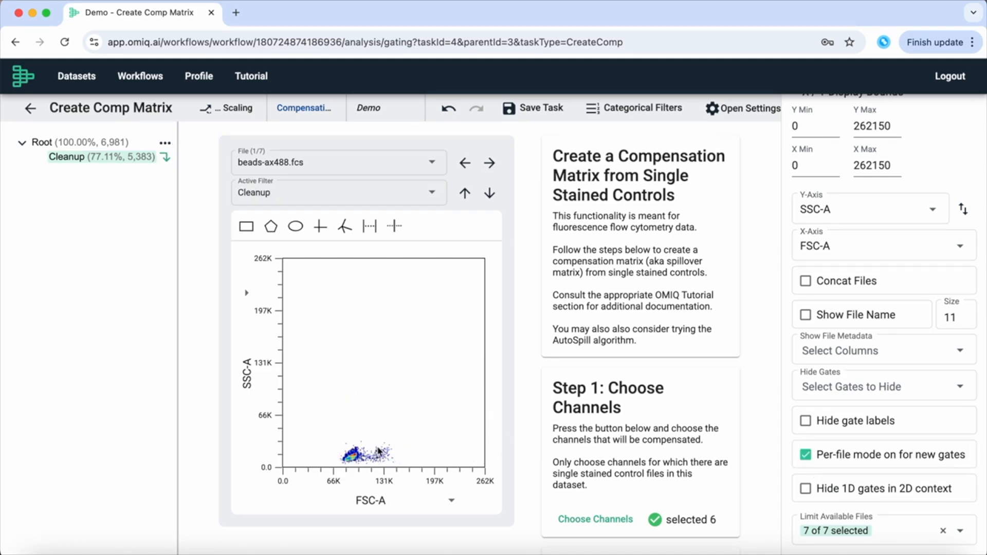
{"action": "scroll", "coordinate": [654, 478], "scroll_direction": "down", "scroll_amount": 10}
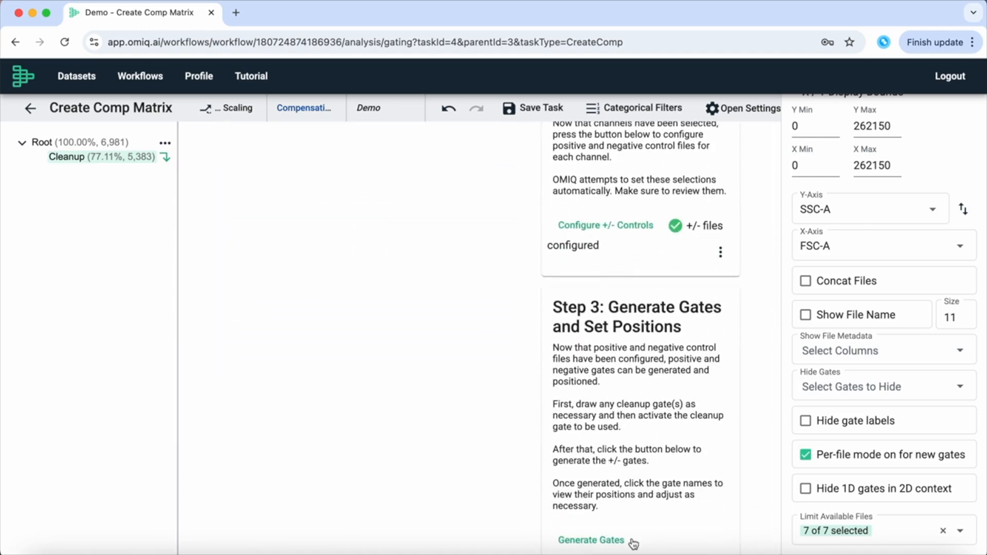
{"action": "left_click", "coordinate": [591, 541]}
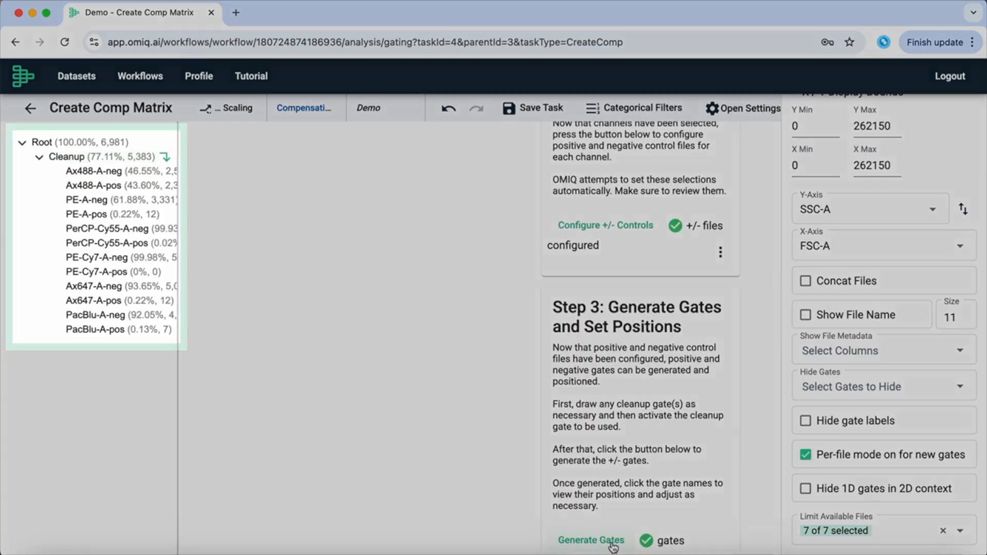
{"action": "scroll", "coordinate": [483, 395], "scroll_direction": "up", "scroll_amount": 5}
Adjust the Ax488-A and PE-A neg/pos histogram gates onto their dim and bright peaks.
{"action": "scroll", "coordinate": [484, 395], "scroll_direction": "up", "scroll_amount": 5}
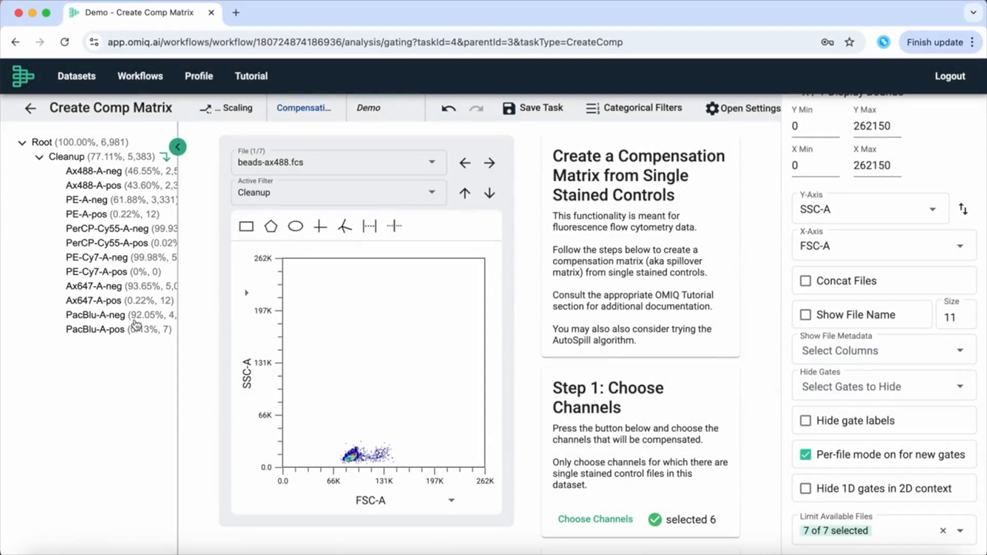
{"action": "left_click", "coordinate": [138, 174]}
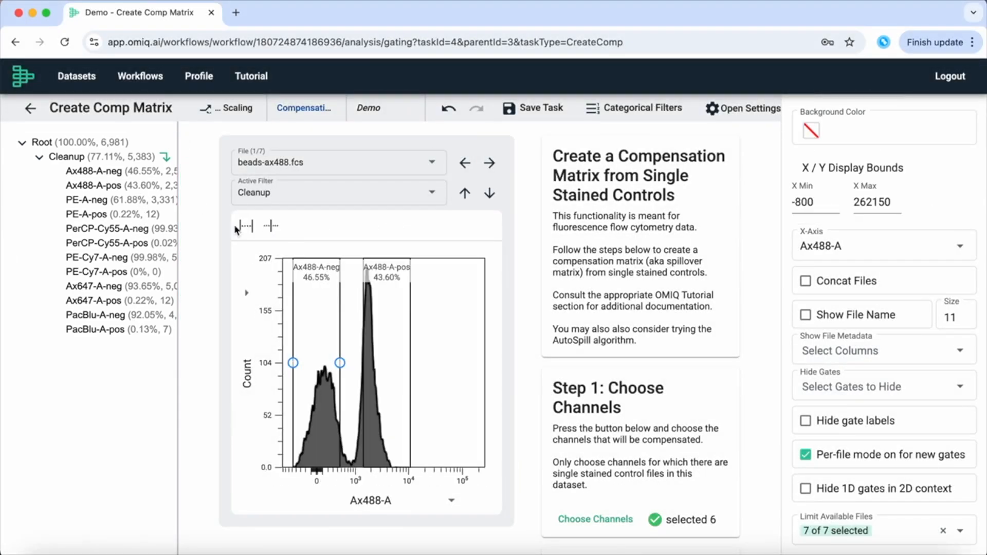
{"action": "left_click_drag", "start_coordinate": [396, 382], "coordinate": [388, 382]}
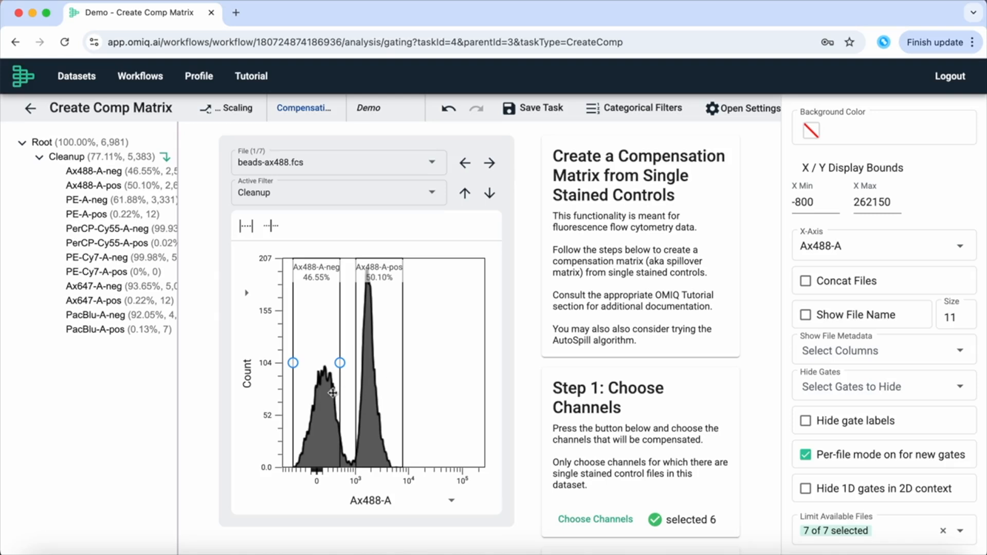
{"action": "left_click_drag", "start_coordinate": [320, 405], "coordinate": [325, 404]}
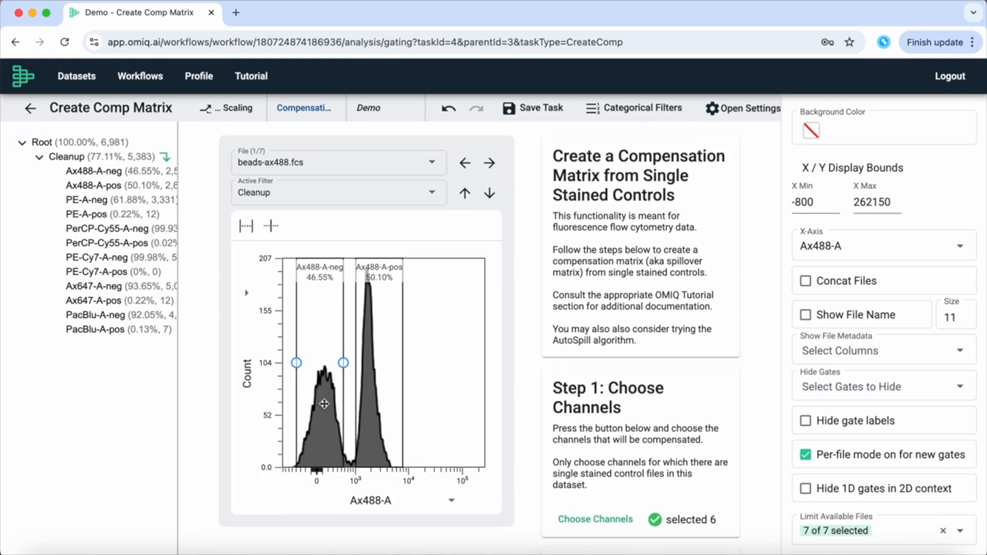
{"action": "left_click", "coordinate": [128, 202]}
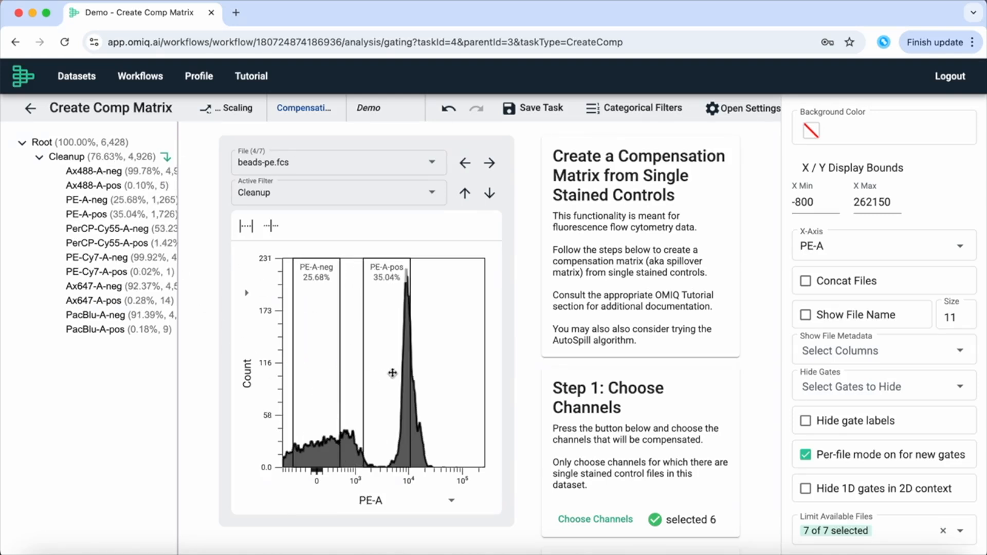
{"action": "left_click_drag", "start_coordinate": [392, 374], "coordinate": [412, 376]}
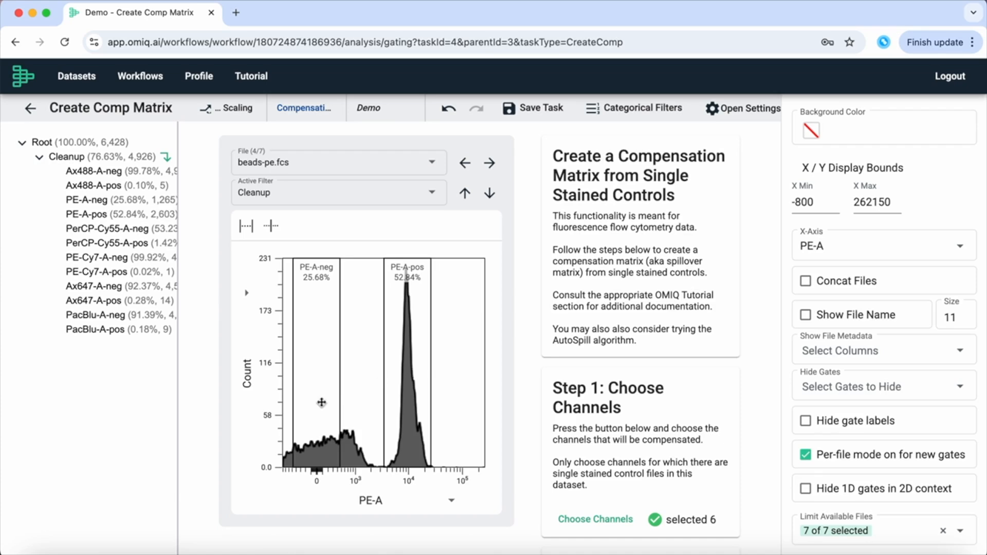
{"action": "left_click_drag", "start_coordinate": [324, 399], "coordinate": [302, 366]}
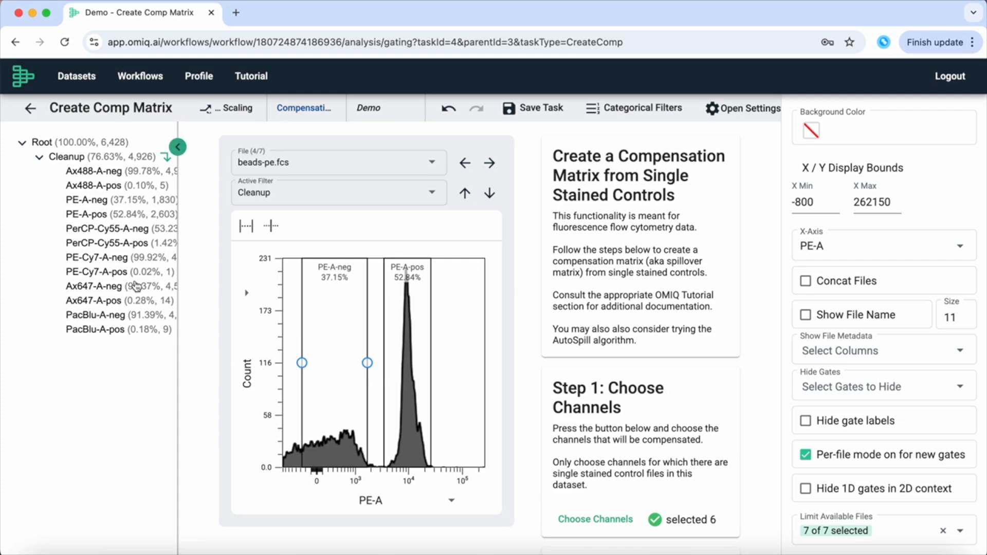
Check the PerCP-Cy55-A and PE-Cy7-A gates, and shift the Ax647-A and PacBlu-A gates onto their peaks.
{"action": "left_click", "coordinate": [103, 229]}
{"action": "left_click", "coordinate": [98, 259]}
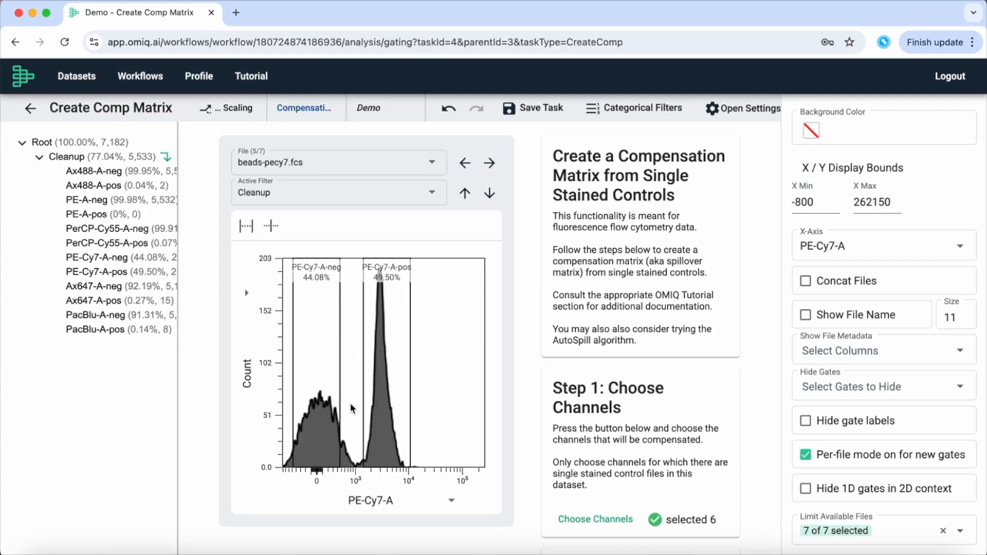
{"action": "left_click", "coordinate": [105, 288]}
{"action": "left_click_drag", "start_coordinate": [371, 410], "coordinate": [381, 410]}
{"action": "left_click_drag", "start_coordinate": [318, 411], "coordinate": [328, 411]}
{"action": "left_click", "coordinate": [103, 315]}
{"action": "left_click_drag", "start_coordinate": [390, 439], "coordinate": [413, 424]}
{"action": "left_click_drag", "start_coordinate": [300, 376], "coordinate": [330, 379]}
Switch the plot to a density scatterplot while reviewing the Ax647-A gates.
{"action": "scroll", "coordinate": [926, 231], "scroll_direction": "up", "scroll_amount": 5}
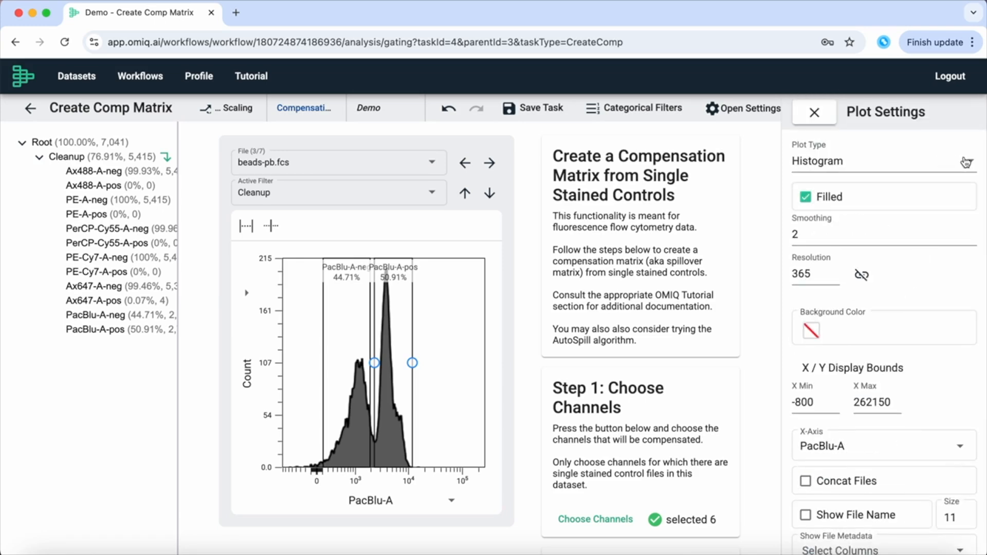
{"action": "left_click", "coordinate": [961, 161]}
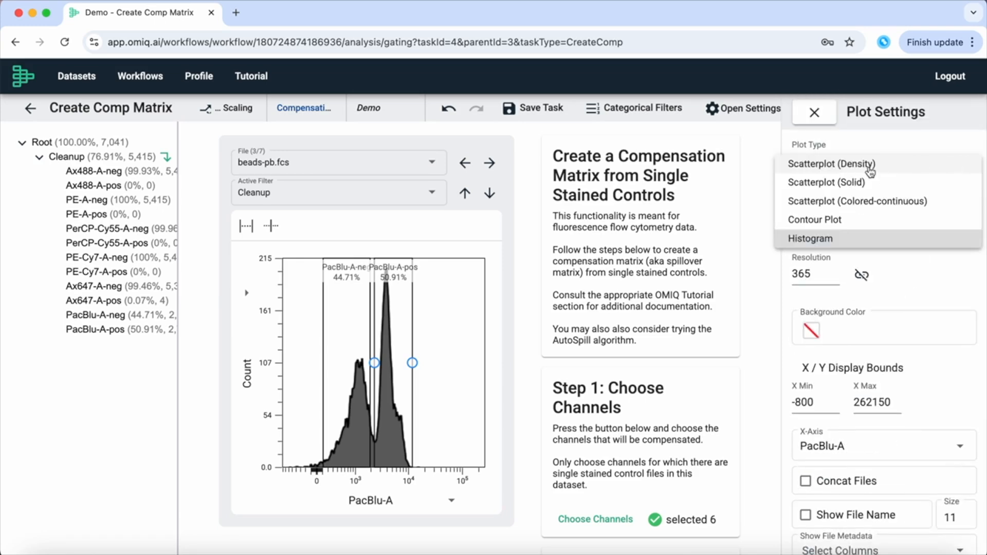
{"action": "left_click", "coordinate": [870, 165]}
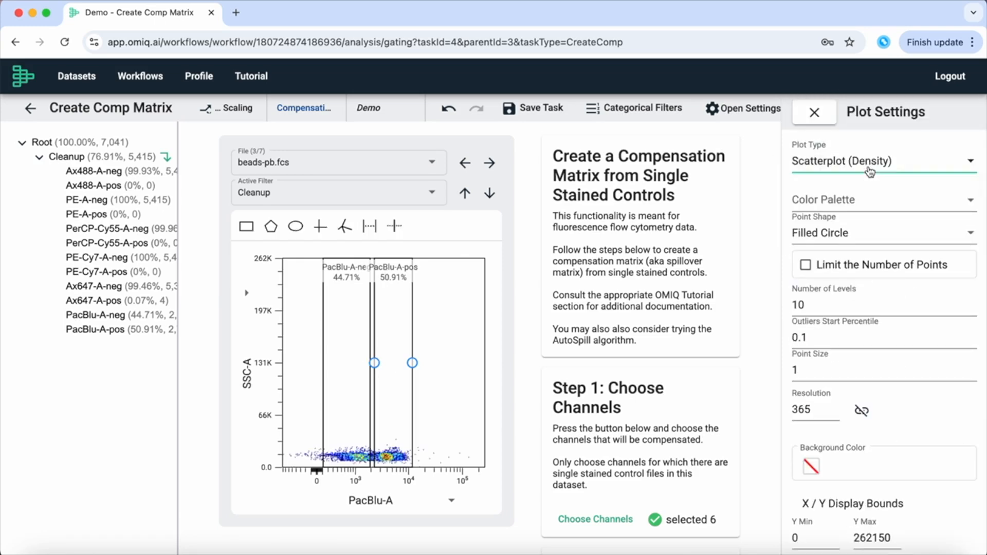
{"action": "left_click", "coordinate": [112, 288]}
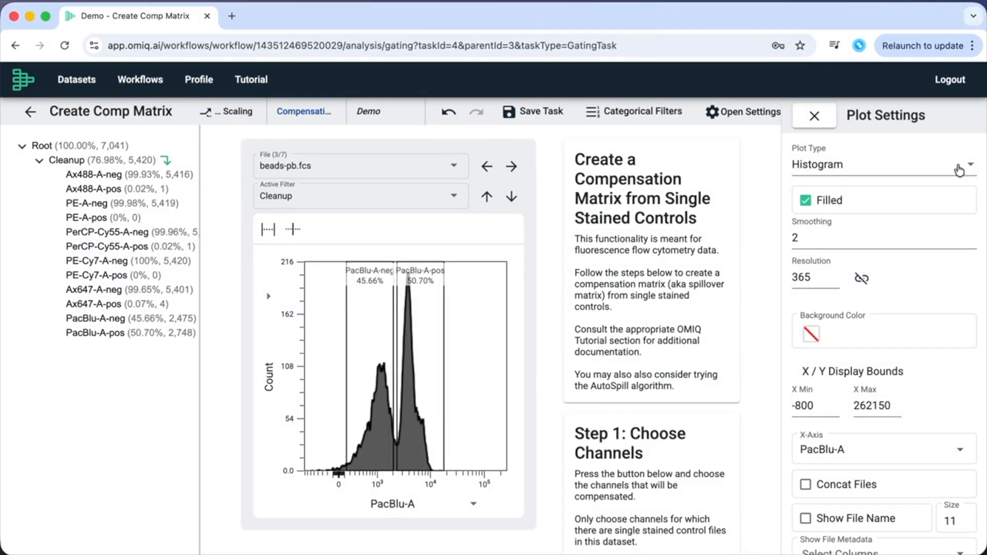
{"action": "left_click", "coordinate": [959, 170]}
{"action": "left_click", "coordinate": [855, 168]}
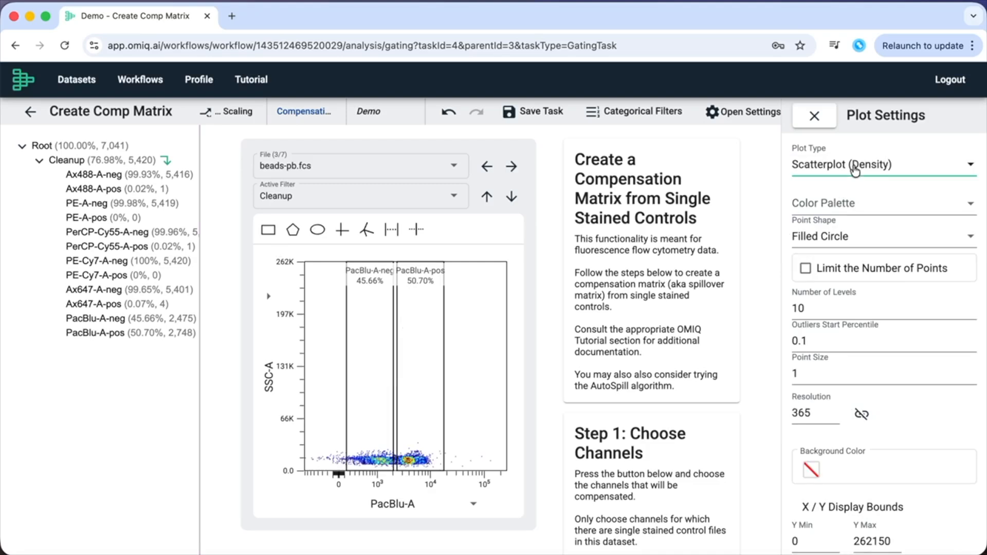
Set the filter to Unfiltered and plot FSC-W on the x-axis against FSC-A on the y-axis.
{"action": "left_click", "coordinate": [108, 146]}
{"action": "left_click", "coordinate": [474, 501]}
{"action": "scroll", "coordinate": [437, 339], "scroll_direction": "up", "scroll_amount": 3}
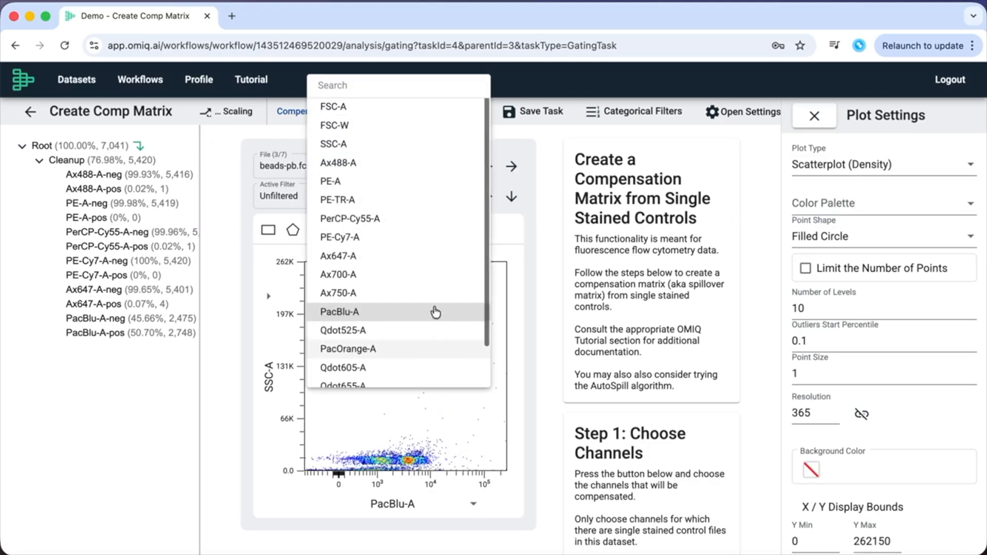
{"action": "left_click", "coordinate": [409, 123]}
{"action": "left_click", "coordinate": [268, 296]}
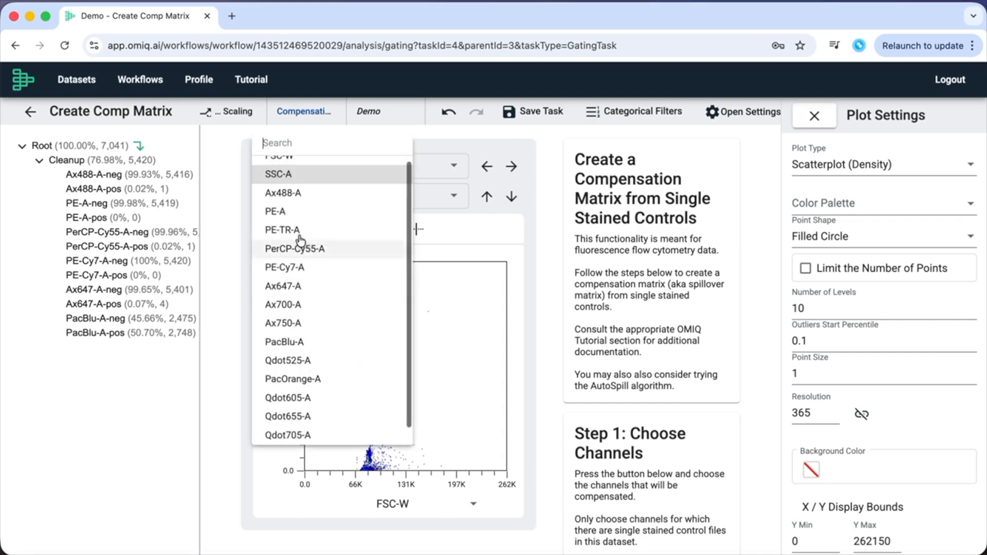
{"action": "scroll", "coordinate": [324, 201], "scroll_direction": "up", "scroll_amount": 2}
{"action": "left_click", "coordinate": [324, 165]}
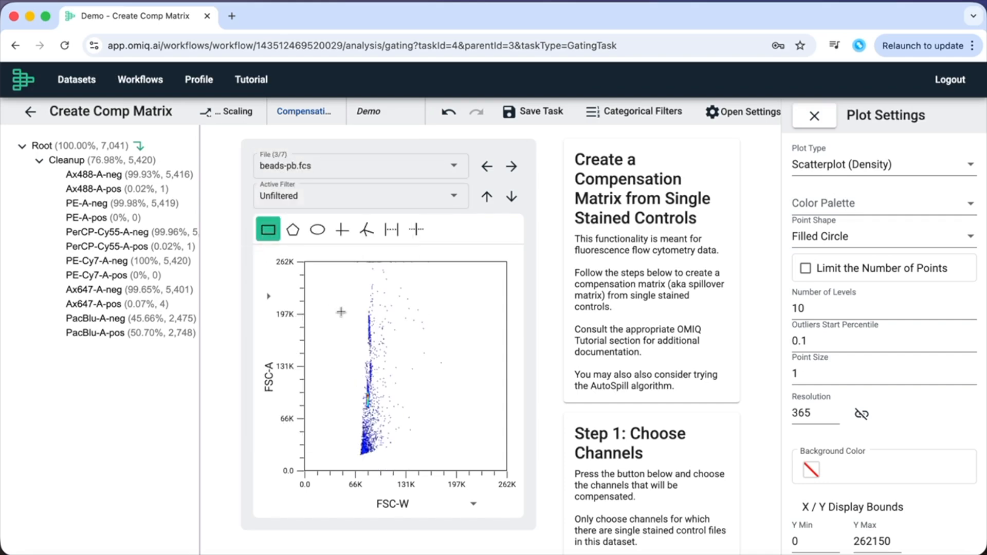
Draw a rectangle gate named 'Cleanup 2' around the singlet beads and view its events.
{"action": "left_click_drag", "start_coordinate": [356, 311], "coordinate": [384, 414]}
{"action": "type", "text": "Cleanup 2"}
{"action": "key", "text": "Return"}
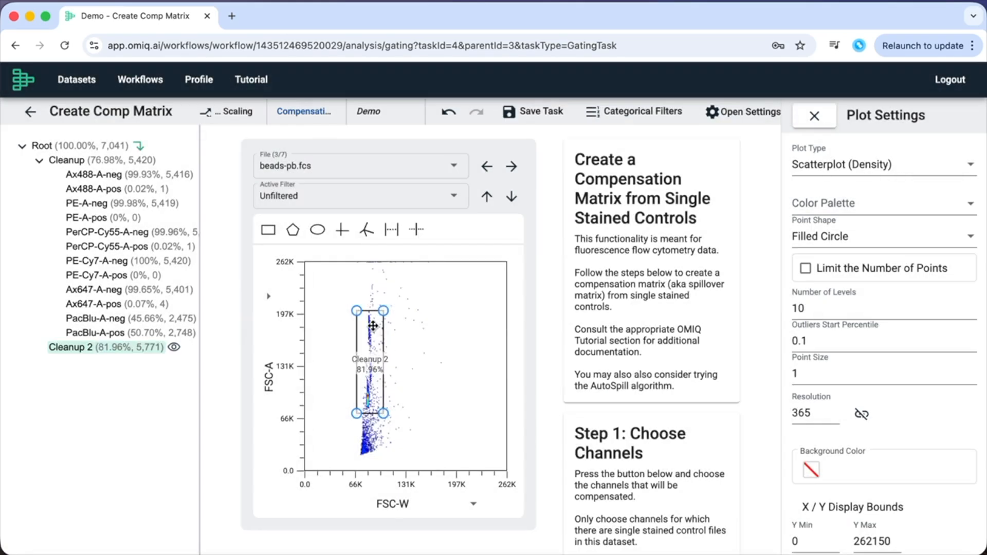
{"action": "double_click", "coordinate": [374, 326]}
Move the PacBlu-A-neg gate under Cleanup 2 by cutting and pasting it.
{"action": "right_click", "coordinate": [113, 320]}
{"action": "mouse_move", "coordinate": [155, 370]}
{"action": "left_click", "coordinate": [268, 396]}
{"action": "right_click", "coordinate": [85, 333]}
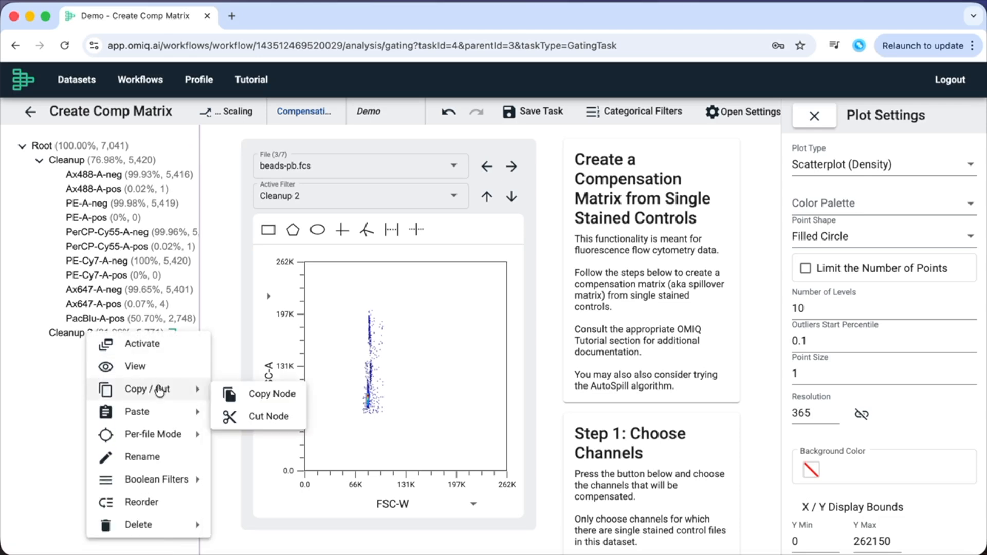
{"action": "mouse_move", "coordinate": [139, 411]}
{"action": "left_click", "coordinate": [238, 422]}
Move the PacBlu-A-pos gate from Cleanup to under Cleanup 2.
{"action": "right_click", "coordinate": [98, 347]}
{"action": "mouse_move", "coordinate": [172, 370]}
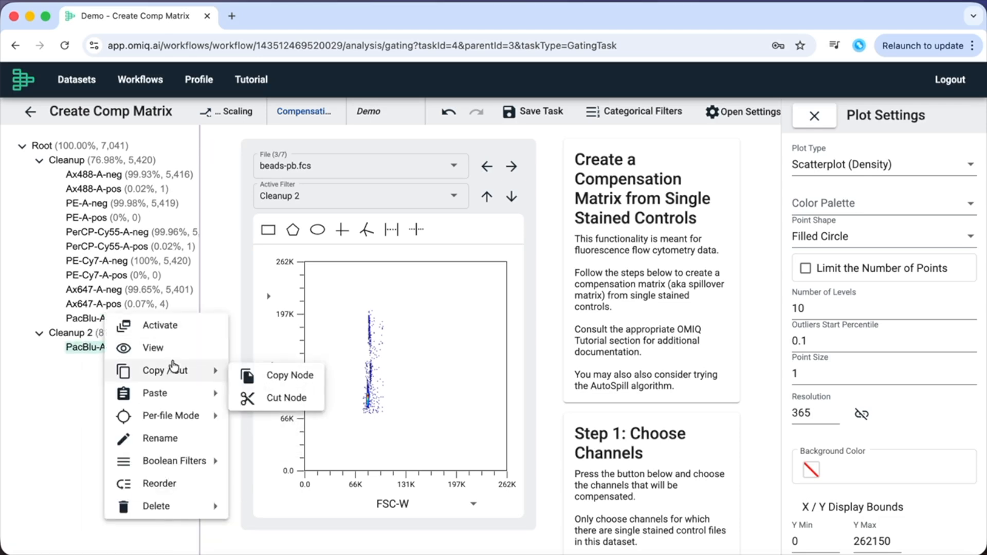
{"action": "left_click", "coordinate": [279, 397]}
{"action": "right_click", "coordinate": [119, 320]}
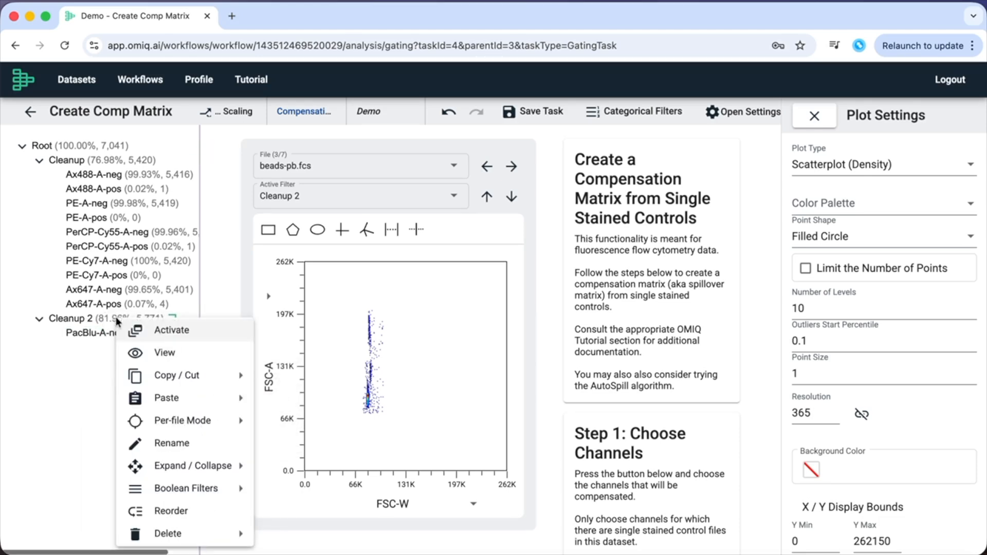
{"action": "mouse_move", "coordinate": [182, 399]}
{"action": "left_click", "coordinate": [287, 403]}
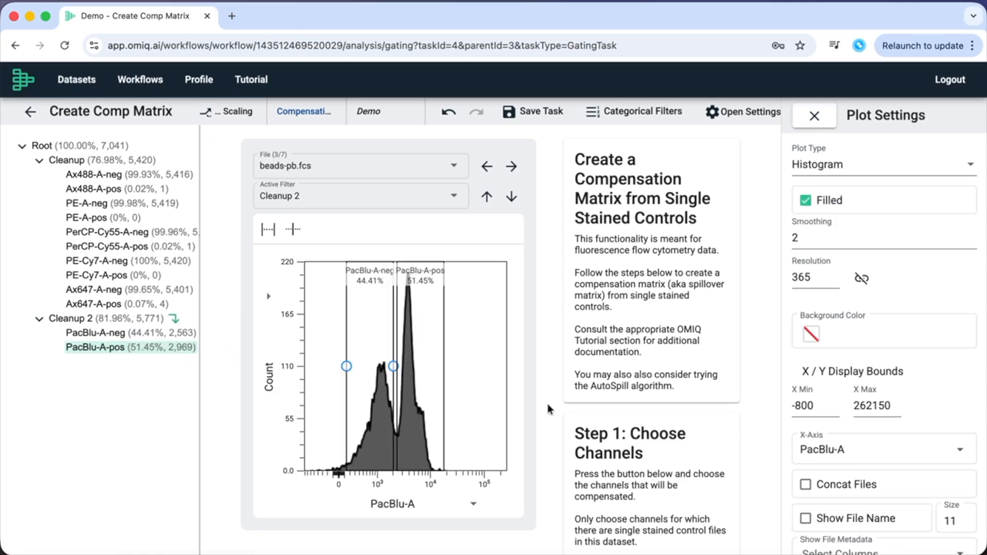
Generate the 6-channel compensation matrix and review it, e.g. Ax488-A spilling 29.8 into PE-A.
{"action": "scroll", "coordinate": [617, 427], "scroll_direction": "down", "scroll_amount": 15}
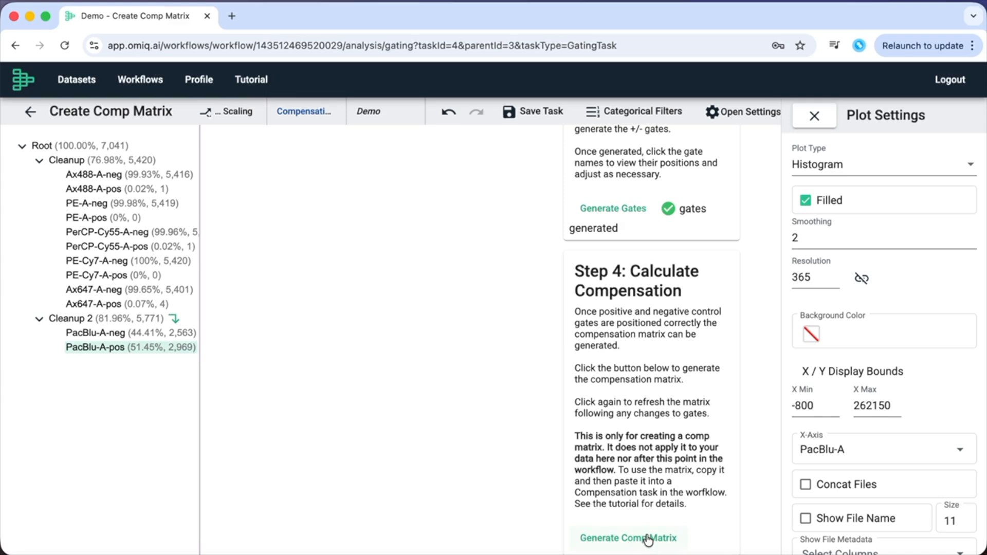
{"action": "left_click", "coordinate": [646, 537]}
{"action": "scroll", "coordinate": [666, 413], "scroll_direction": "down", "scroll_amount": 3}
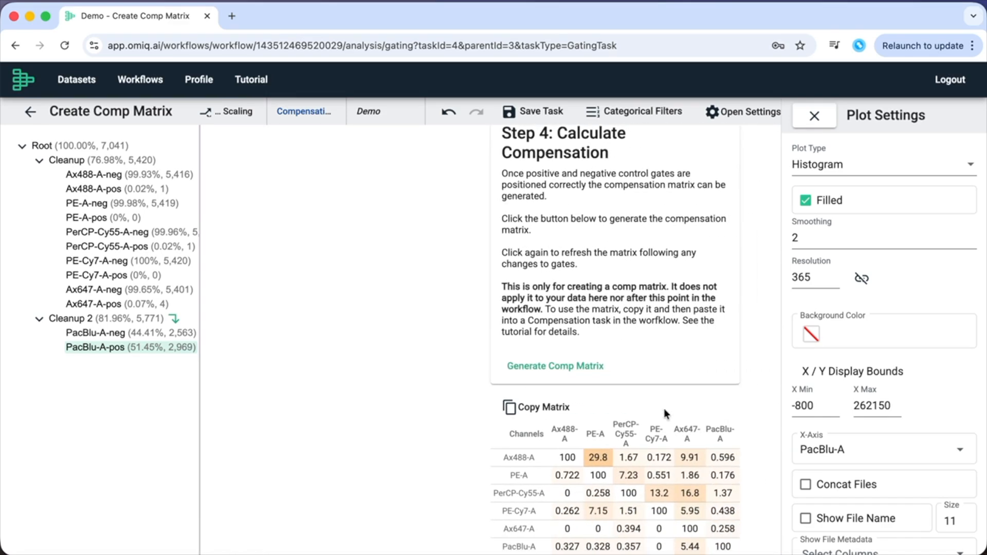
{"action": "scroll", "coordinate": [463, 356], "scroll_direction": "up", "scroll_amount": 8}
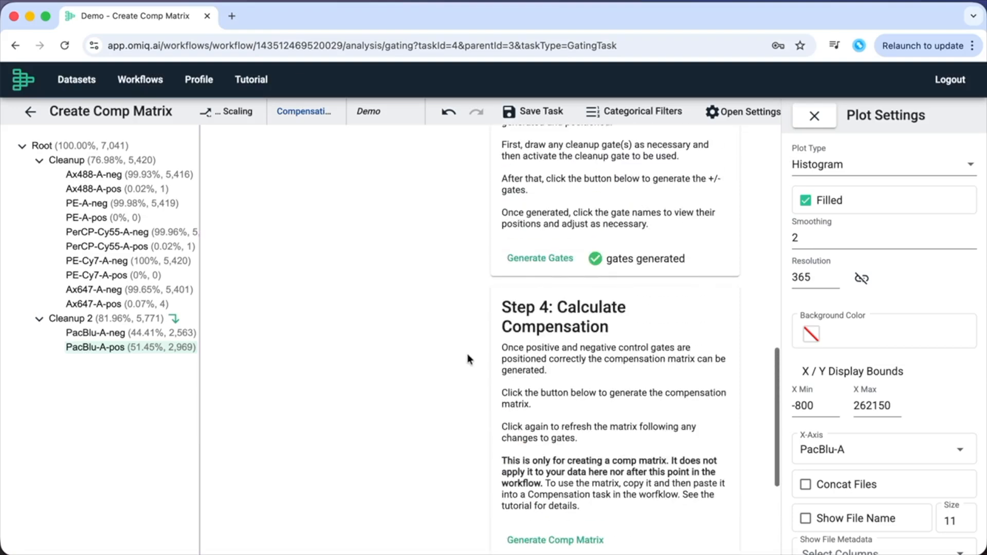
{"action": "scroll", "coordinate": [467, 359], "scroll_direction": "up", "scroll_amount": 10}
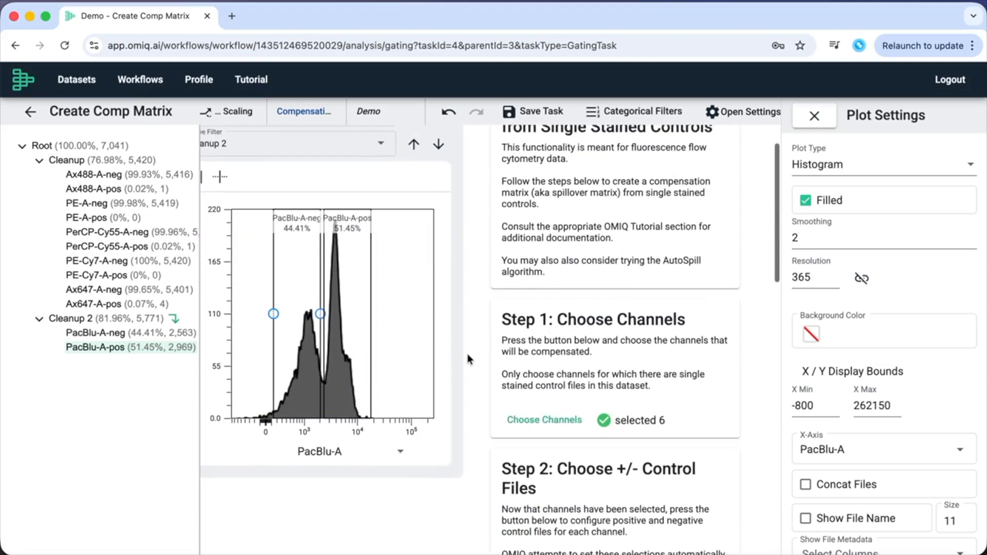
{"action": "scroll", "coordinate": [469, 358], "scroll_direction": "left", "scroll_amount": 3}
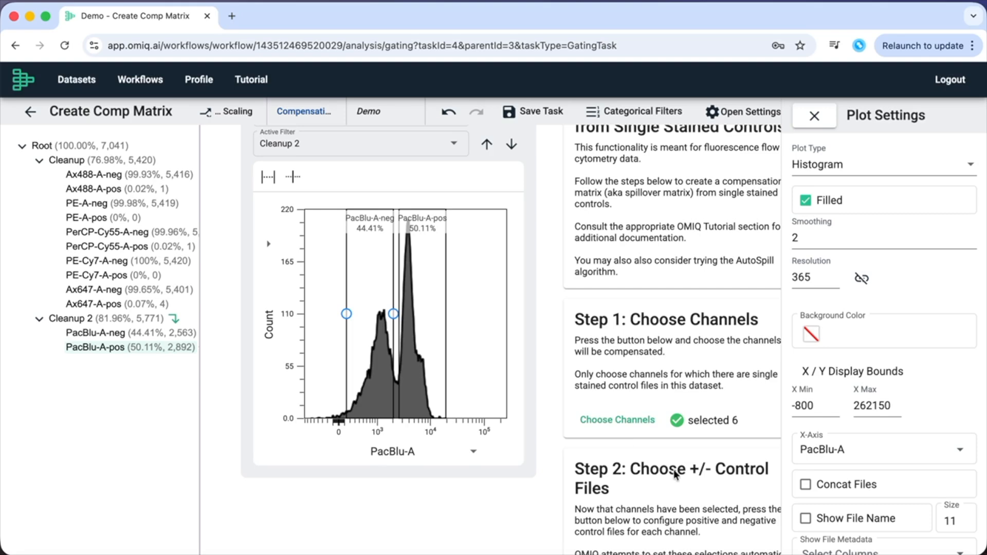
{"action": "scroll", "coordinate": [673, 469], "scroll_direction": "down", "scroll_amount": 7}
{"action": "scroll", "coordinate": [674, 470], "scroll_direction": "down", "scroll_amount": 8}
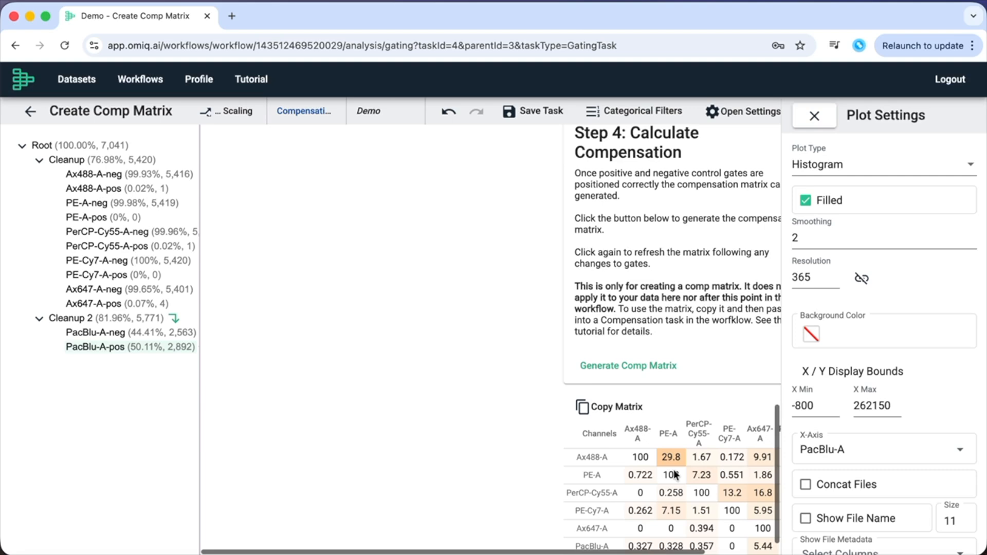
{"action": "scroll", "coordinate": [673, 470], "scroll_direction": "right", "scroll_amount": 3}
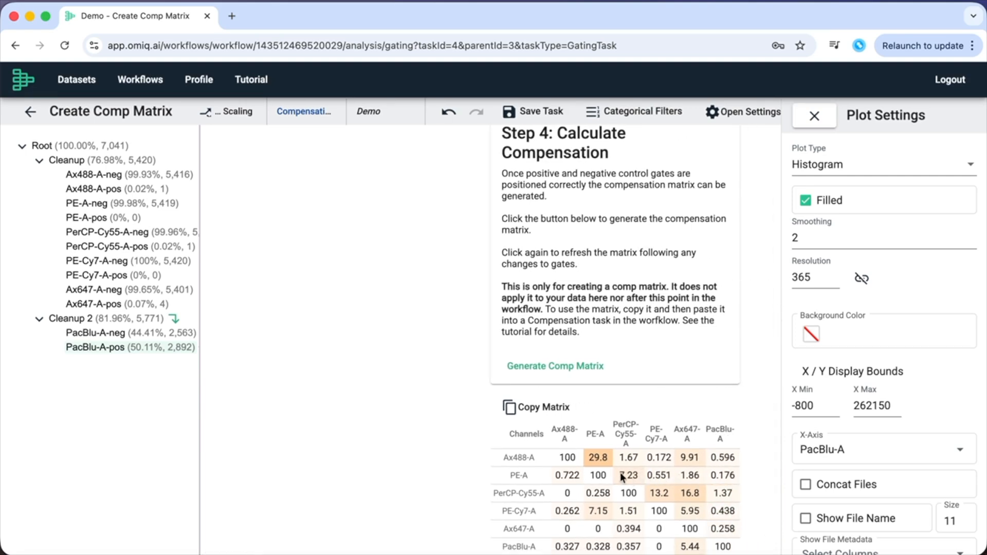
Regenerate and copy the compensation matrix, save the task, and return to the Demo workflow.
{"action": "left_click", "coordinate": [561, 376]}
{"action": "left_click", "coordinate": [555, 406]}
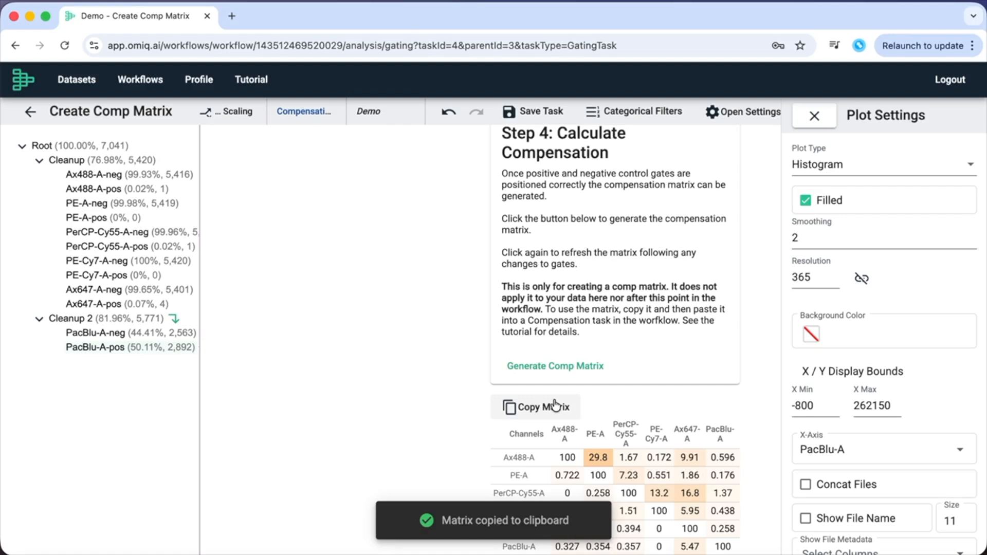
{"action": "left_click", "coordinate": [528, 117]}
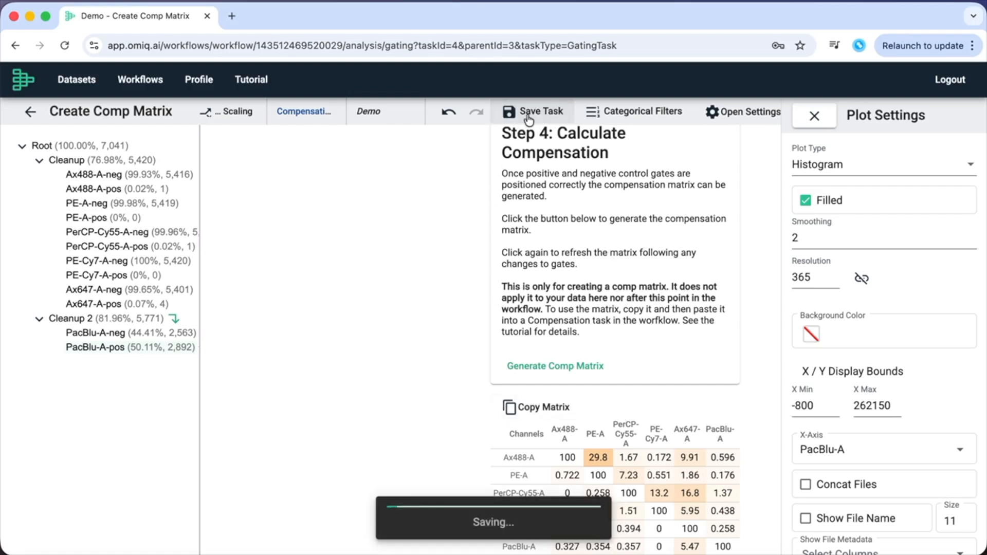
{"action": "left_click", "coordinate": [32, 113]}
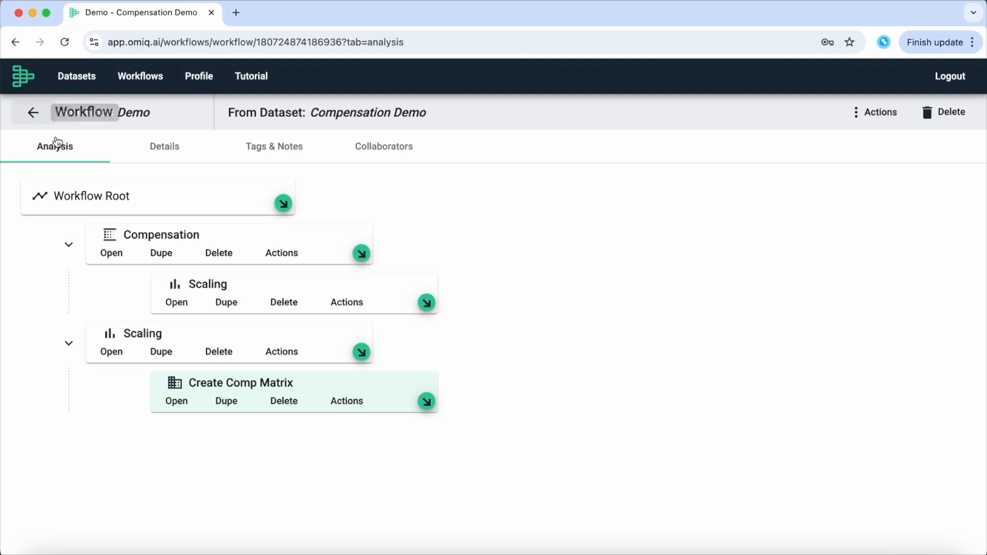
Paste the copied 6-channel spillover matrix into Comp Group 1, replacing the default identity values.
{"action": "left_click", "coordinate": [111, 253]}
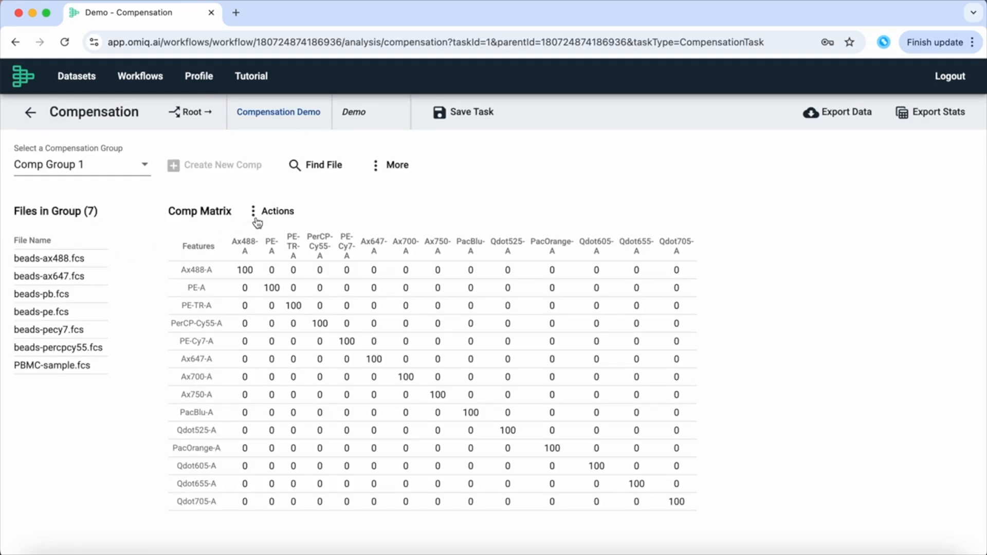
{"action": "left_click", "coordinate": [276, 219]}
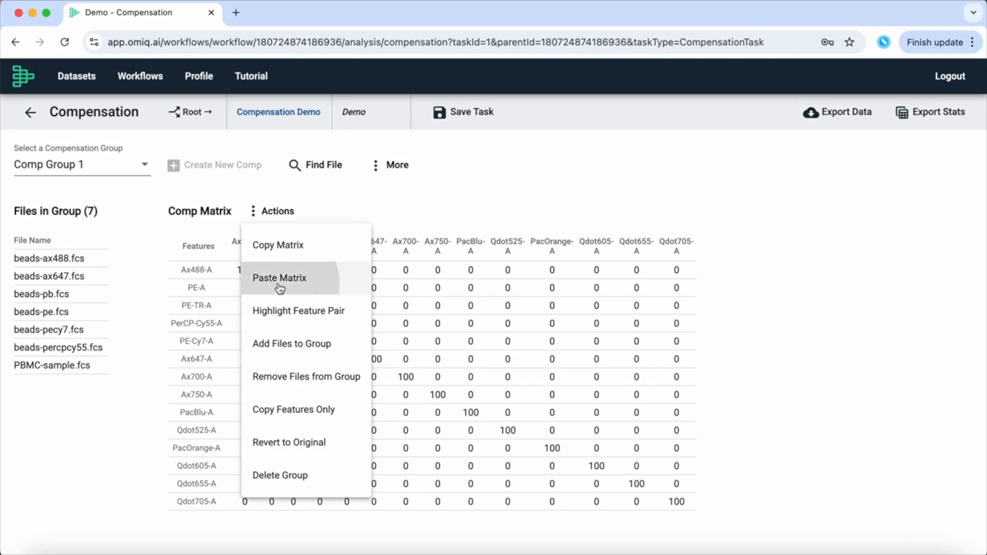
{"action": "left_click", "coordinate": [310, 283]}
{"action": "key", "text": "super+v"}
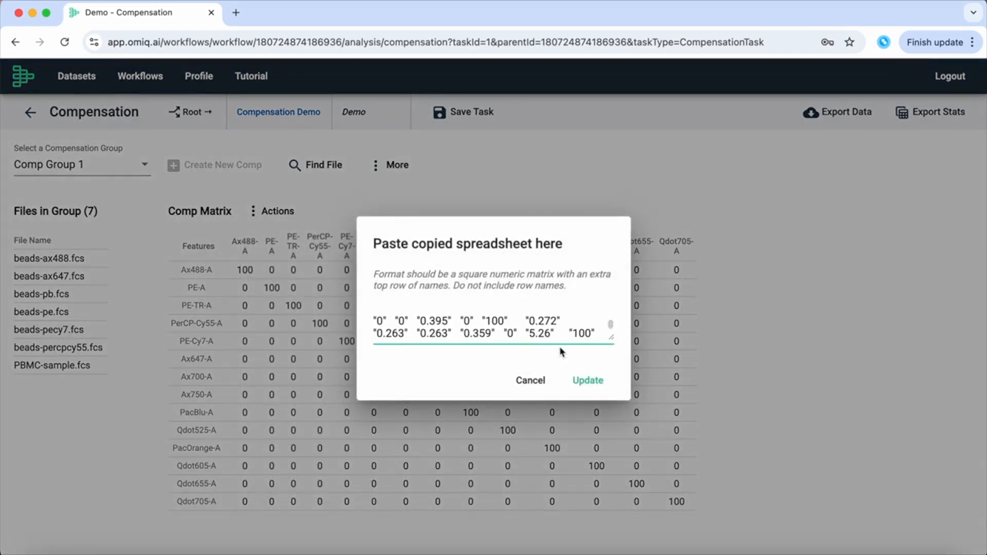
{"action": "left_click", "coordinate": [588, 380]}
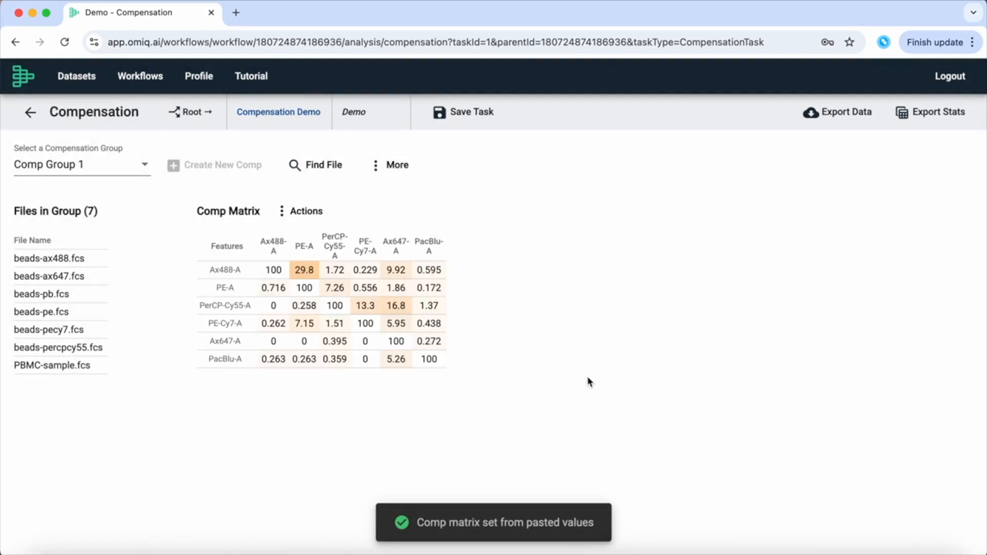